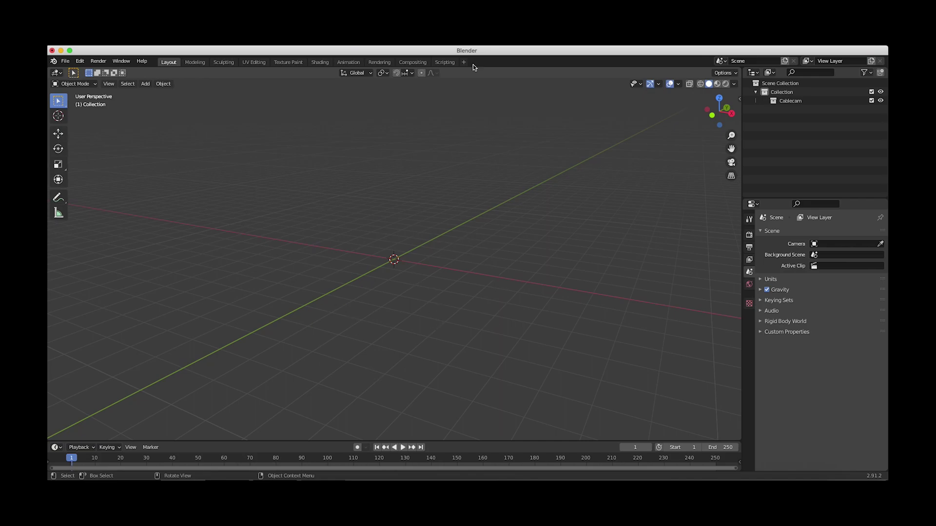
Install the add-on from Cablecam2_8Install(1).zip in the Cablecam downloads folder.
click(80, 61)
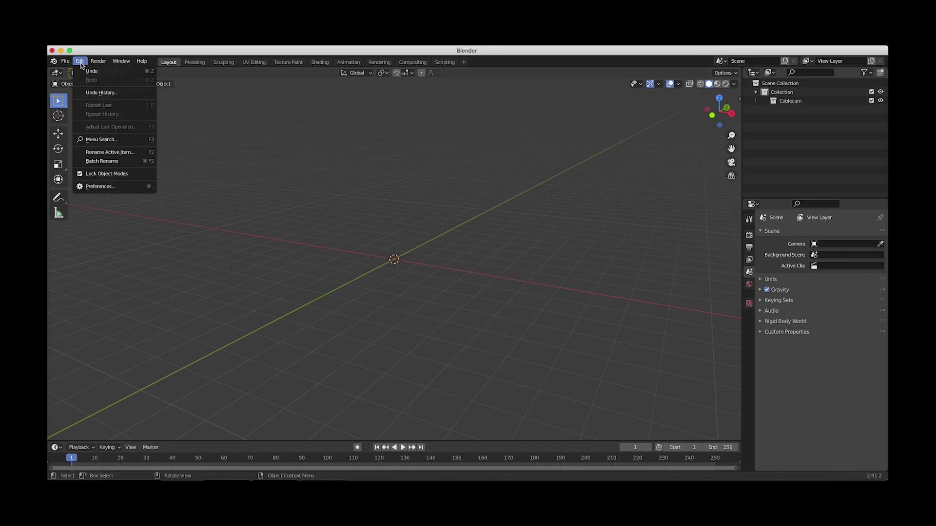
click(95, 187)
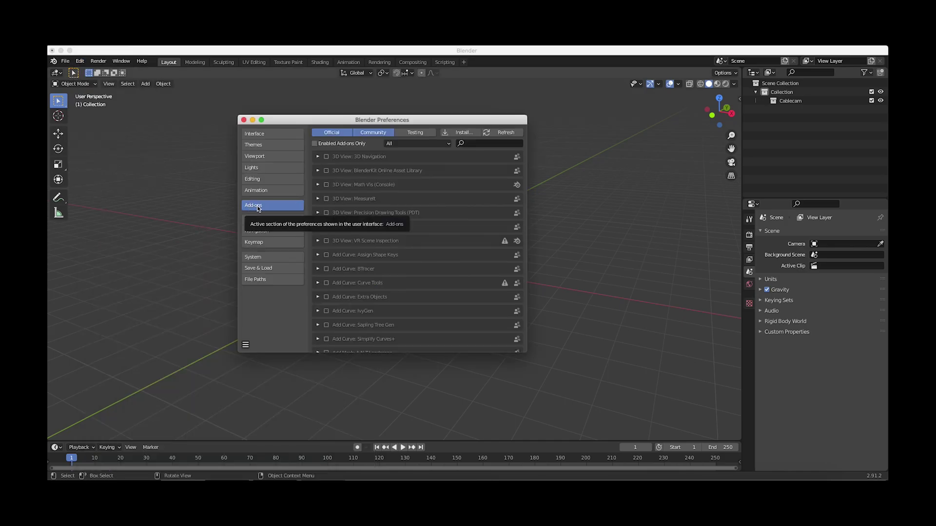
click(462, 133)
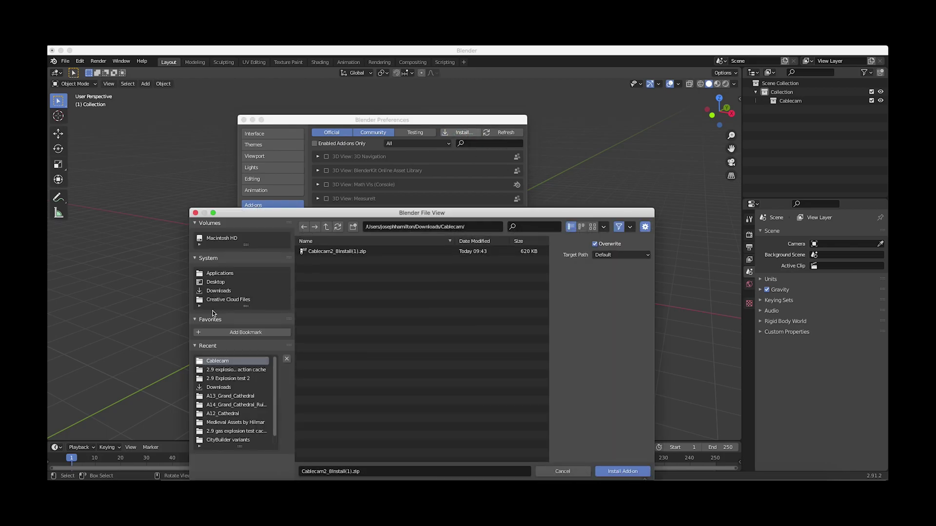
click(218, 290)
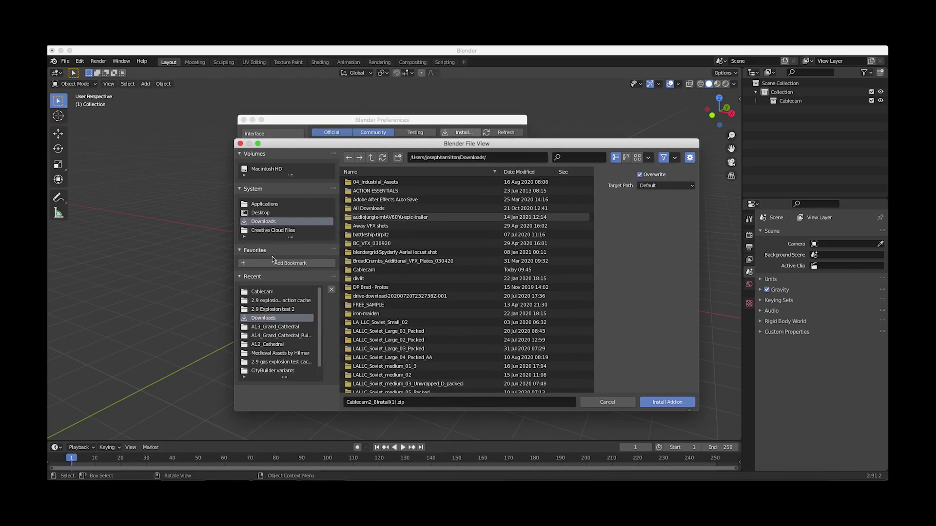
click(263, 293)
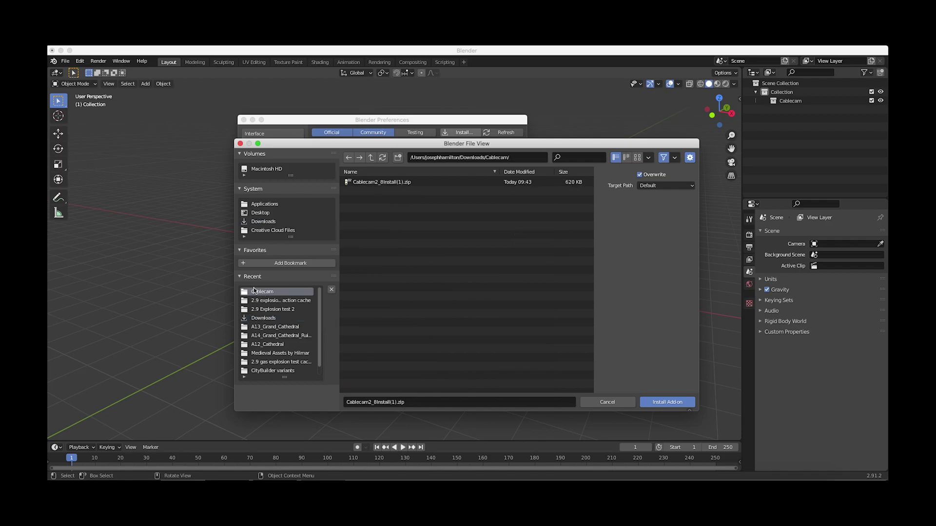
click(368, 184)
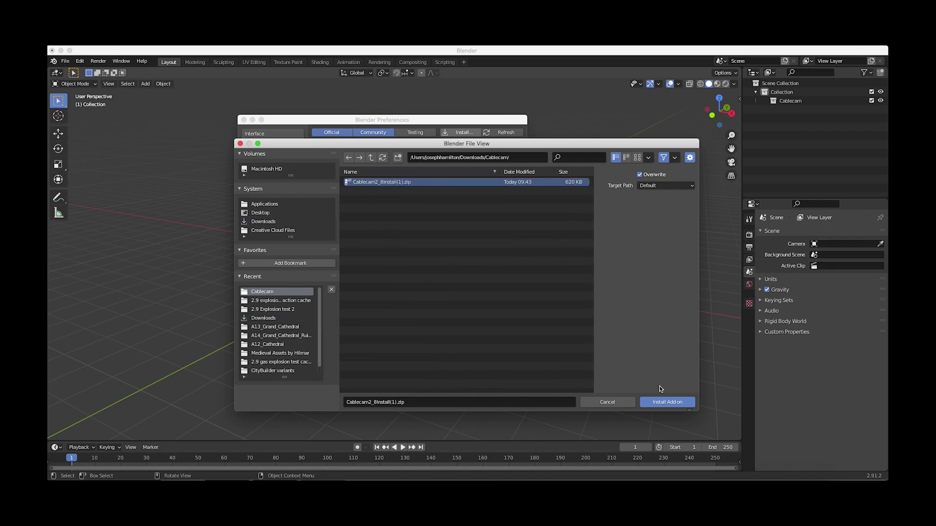
click(666, 402)
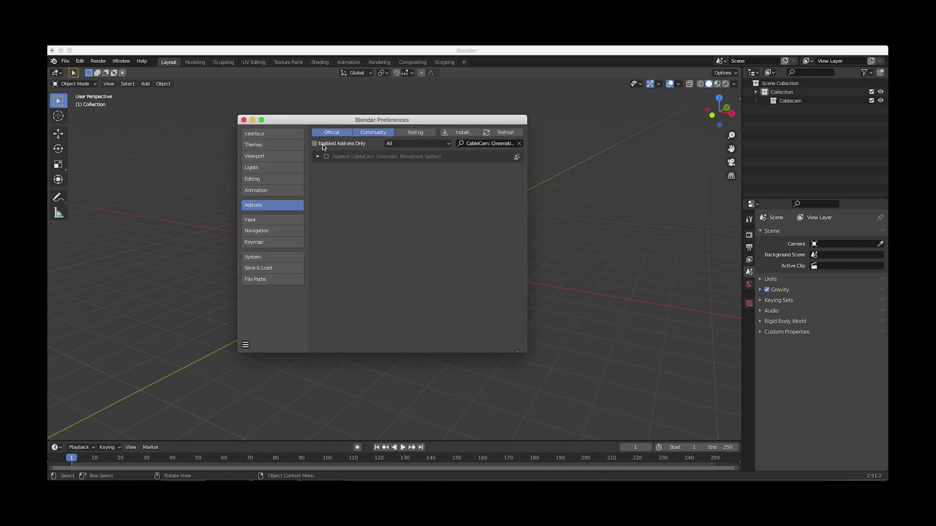
Enable the CableCam: Cinematic Movement System add-on, filter the add-on list for "cable" and close the preferences.
click(318, 156)
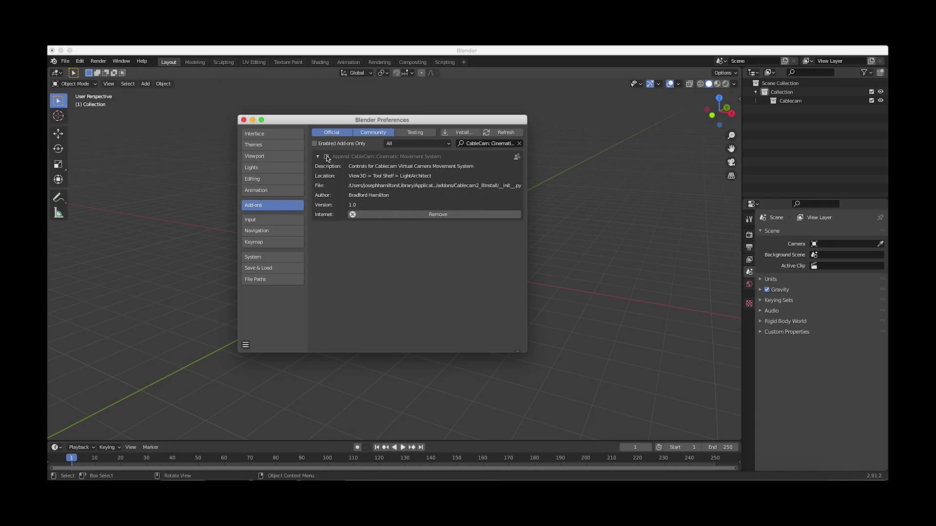
click(327, 157)
click(520, 144)
click(493, 143)
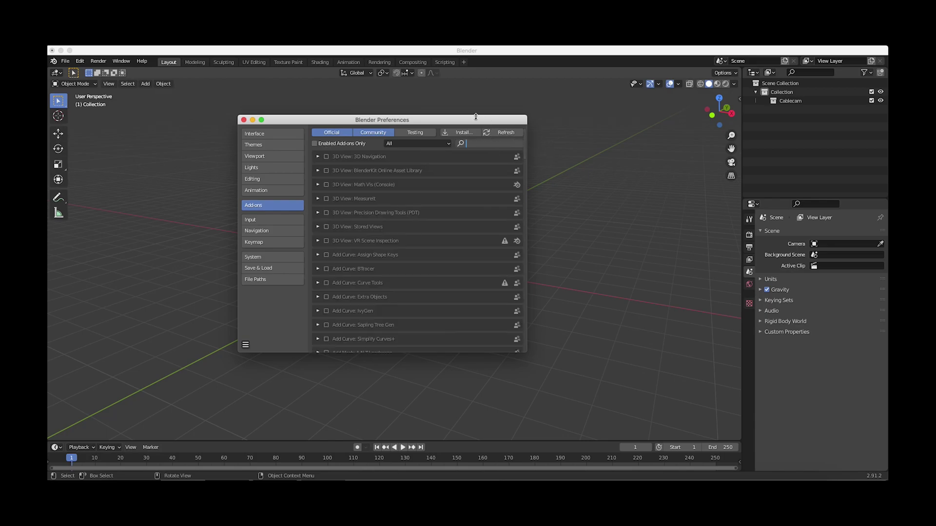
text(cable)
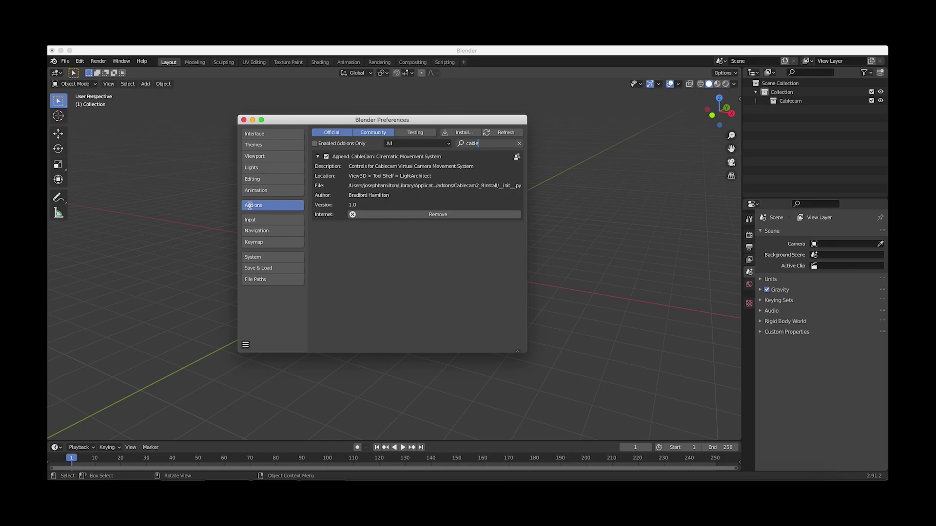
click(244, 120)
Show the Cable Cam tools in the 3D viewport, widen their panel and import the Cablecam rig.
middle_drag(269, 205, 293, 277)
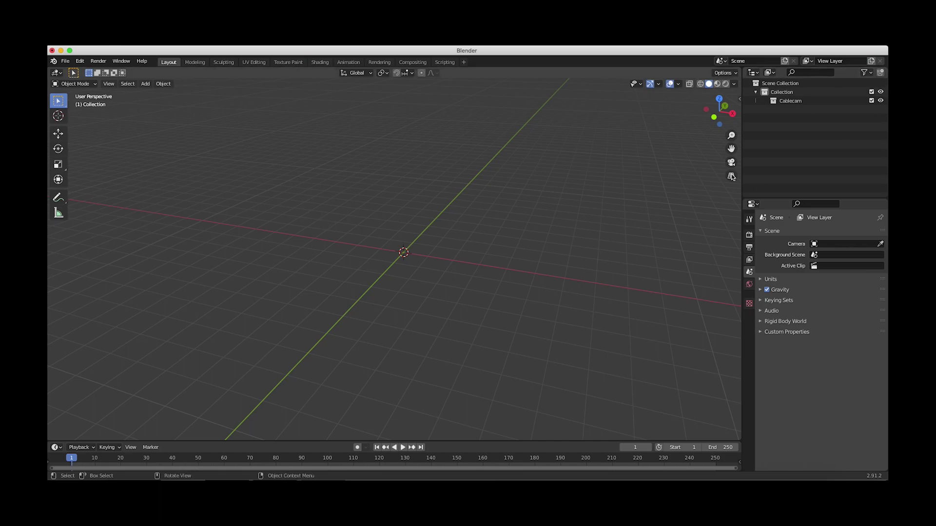
click(740, 99)
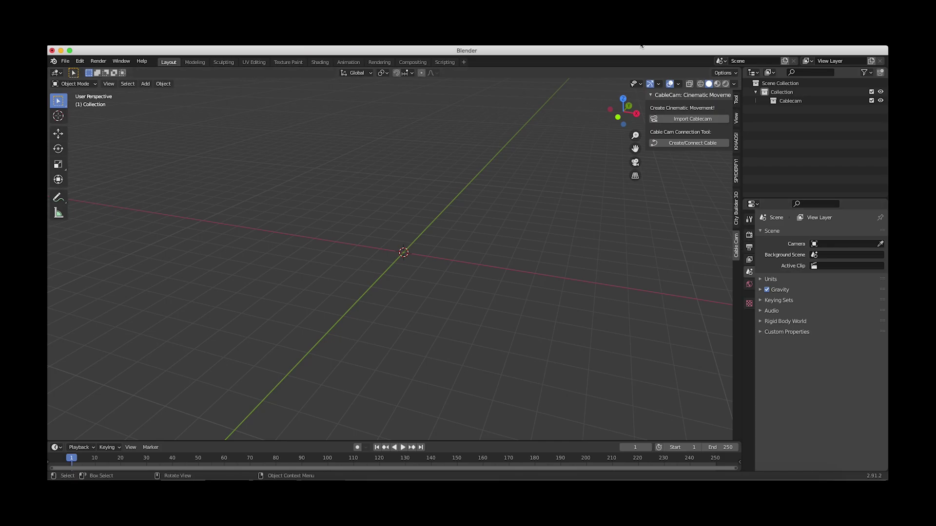
drag(646, 149, 627, 150)
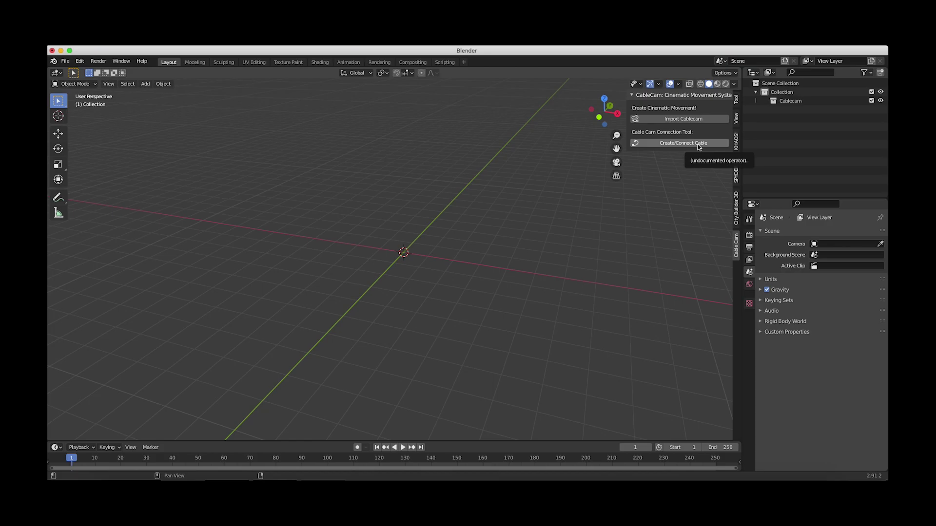
click(668, 119)
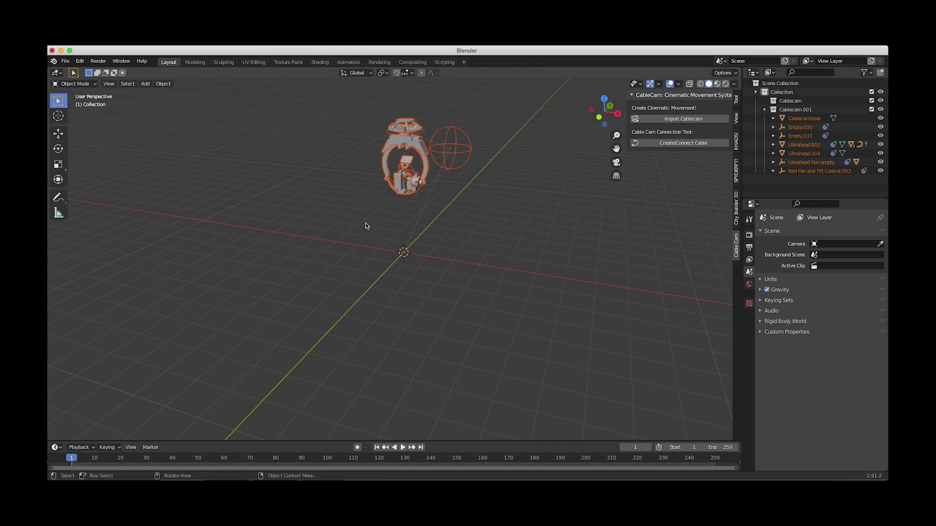
middle_drag(365, 224, 360, 227)
scroll(360, 227, down, 5)
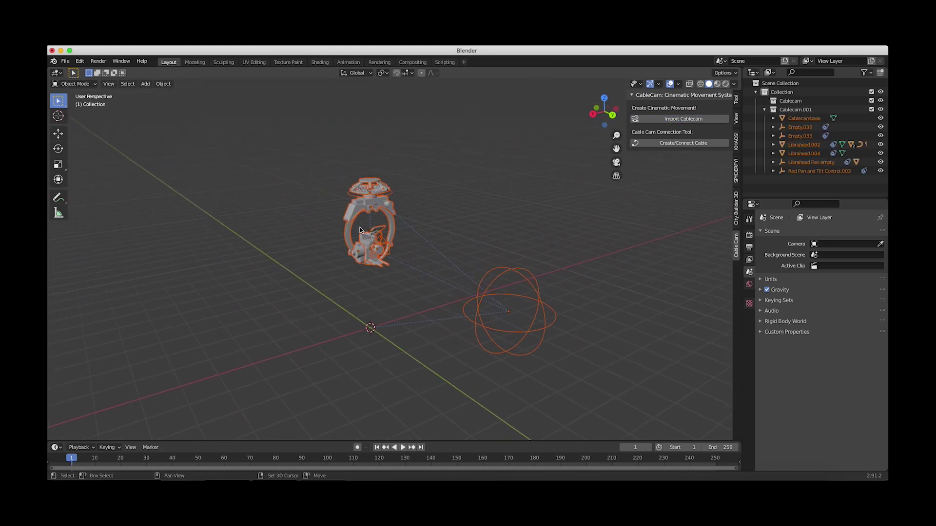
Move the Cablecambase disc on top of the rig to about X -0.2, Y -0.9, Z 5.9 m.
click(360, 193)
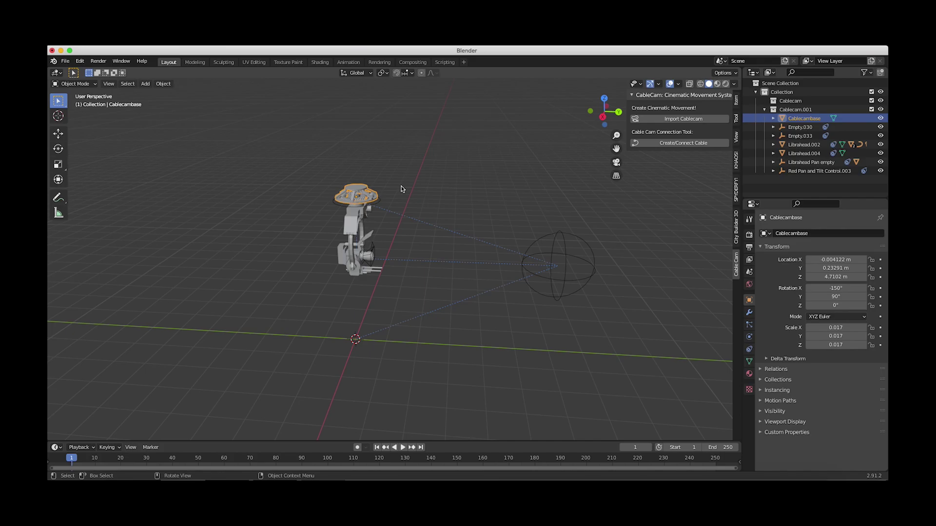
scroll(402, 189, down, 2)
scroll(402, 189, up, 4)
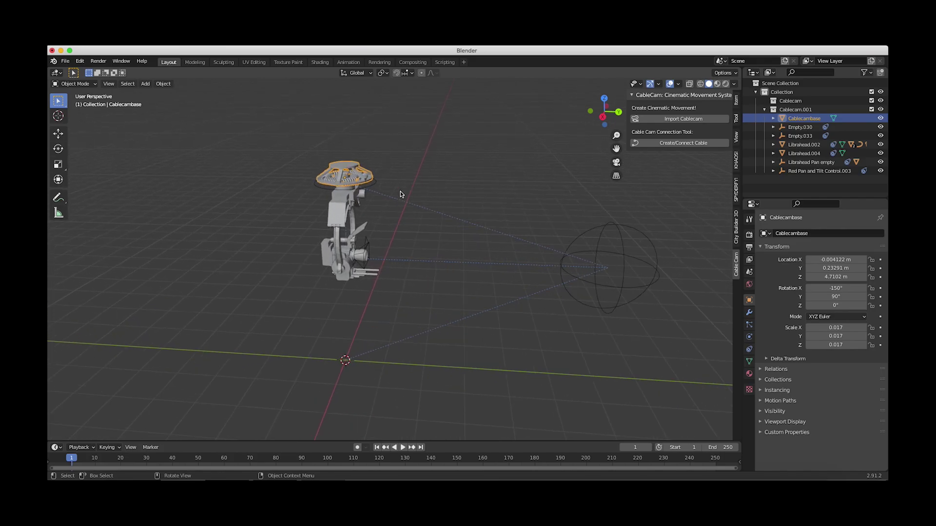
scroll(400, 194, down, 5)
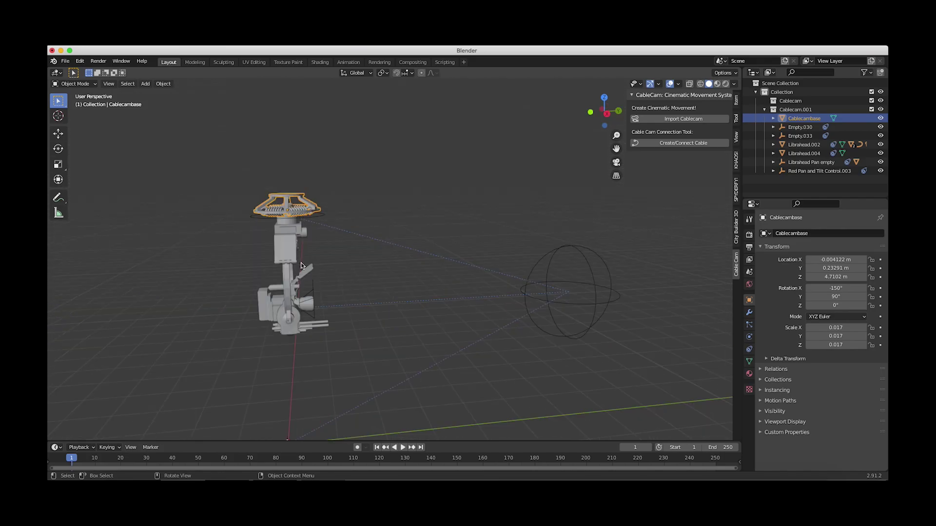
middle_drag(319, 254, 302, 266)
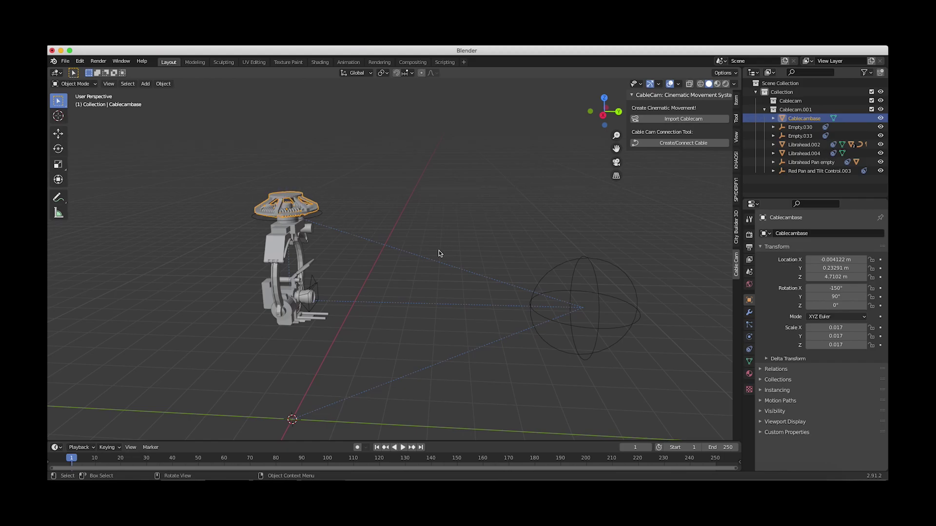
key(g)
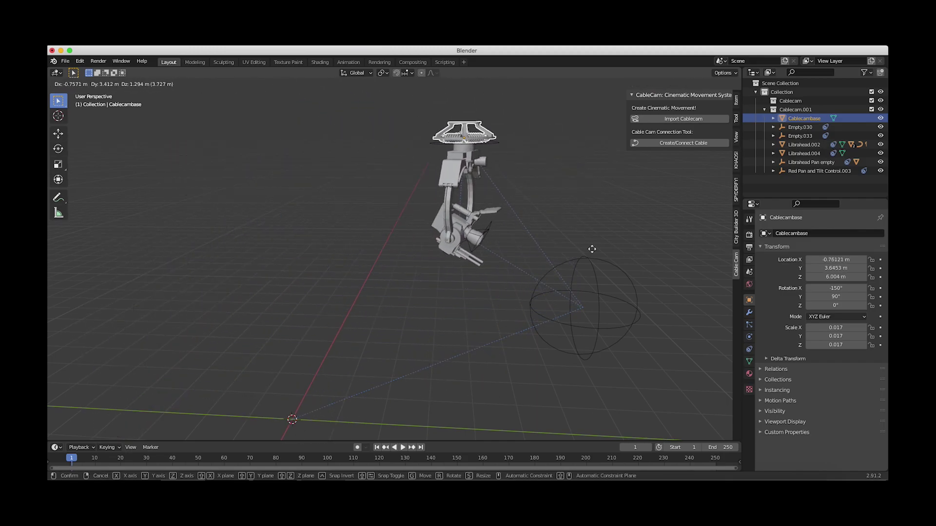
click(403, 261)
middle_drag(403, 262, 429, 255)
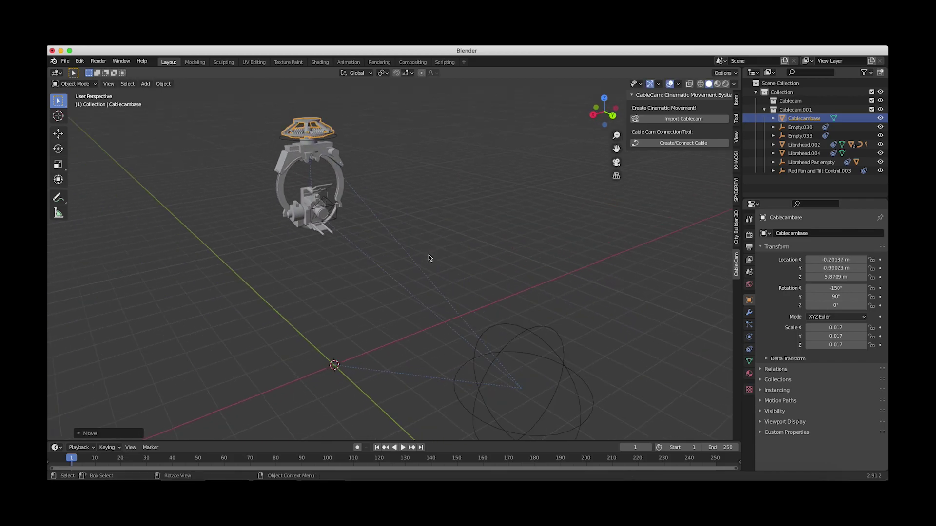
Move the Red Pan and Tilt Control sphere in front of the rig to redirect the camera head.
scroll(428, 255, down, 4)
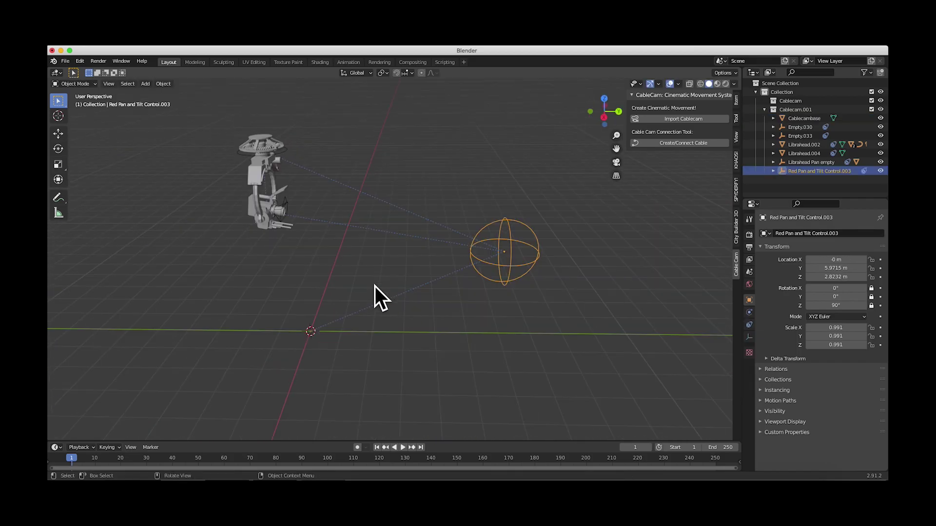
scroll(424, 285, down, 3)
middle_drag(425, 286, 378, 228)
key(g)
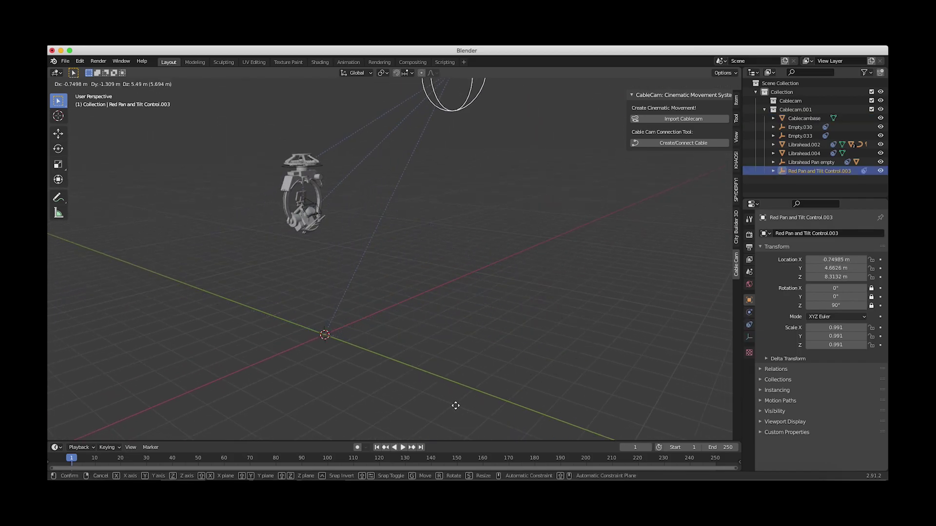
click(518, 238)
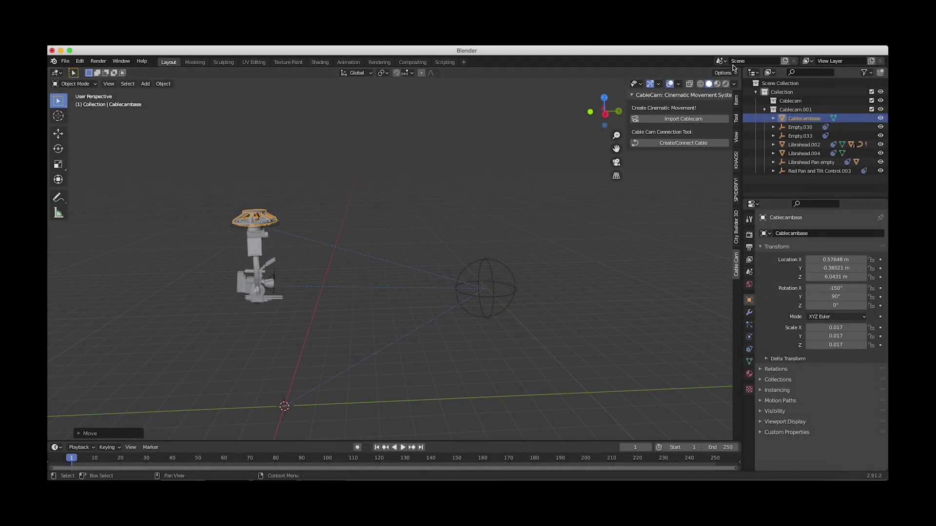
Split the 3D viewport side by side and show the camera's view in the new area with its sidebar hidden.
drag(741, 72, 516, 74)
click(582, 83)
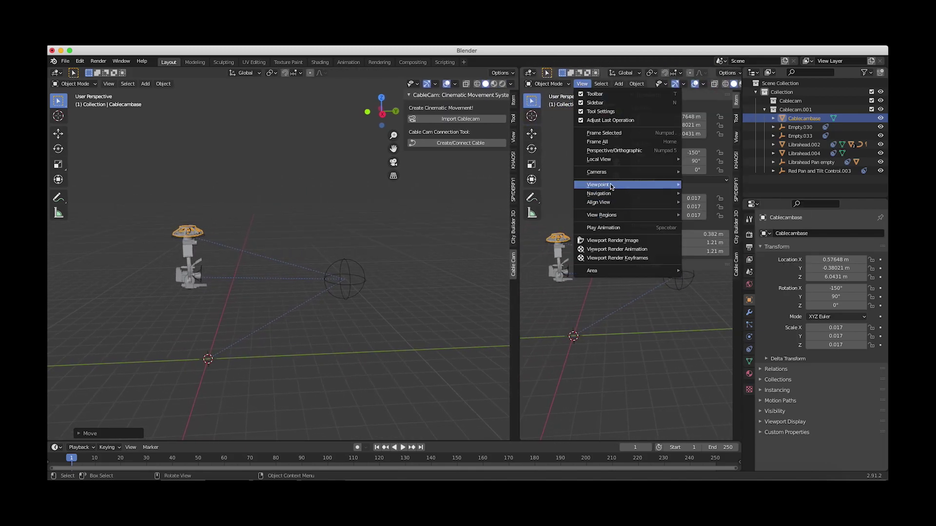
mouse_move(648, 182)
click(701, 189)
key(n)
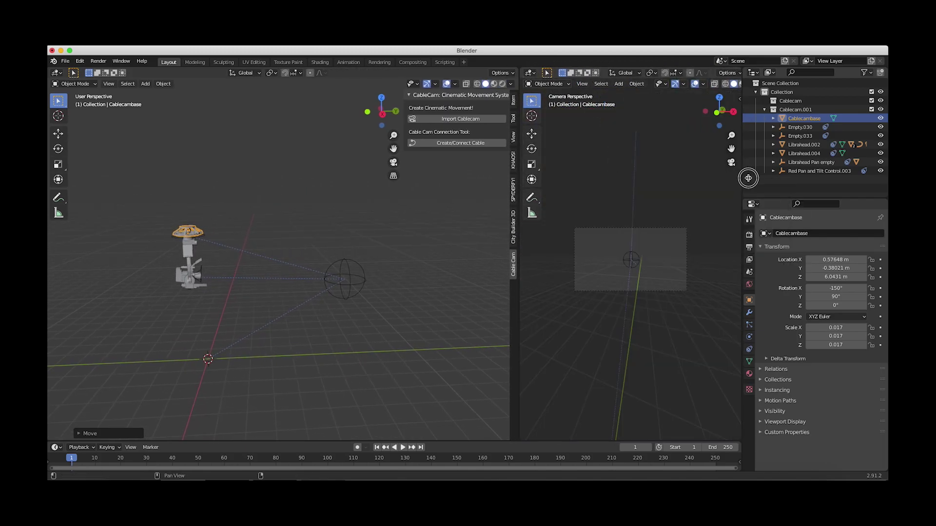
scroll(608, 258, up, 2)
scroll(608, 258, up, 3)
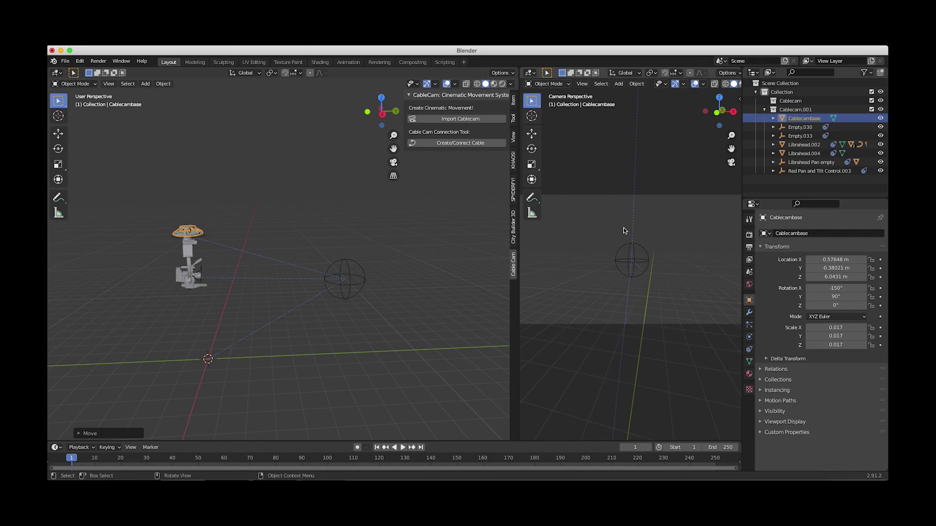
Select the entire cable cam rig and move it away from the origin, placing Cablecambase at about X -5.5, Y -22.8, Z 7.1 m.
middle_drag(292, 278, 293, 273)
click(233, 252)
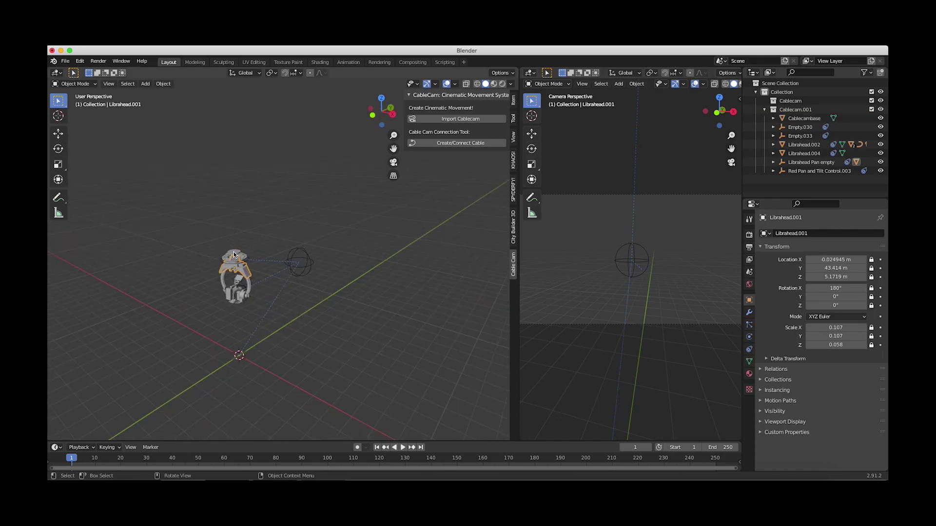
click(234, 253)
middle_drag(233, 253, 186, 250)
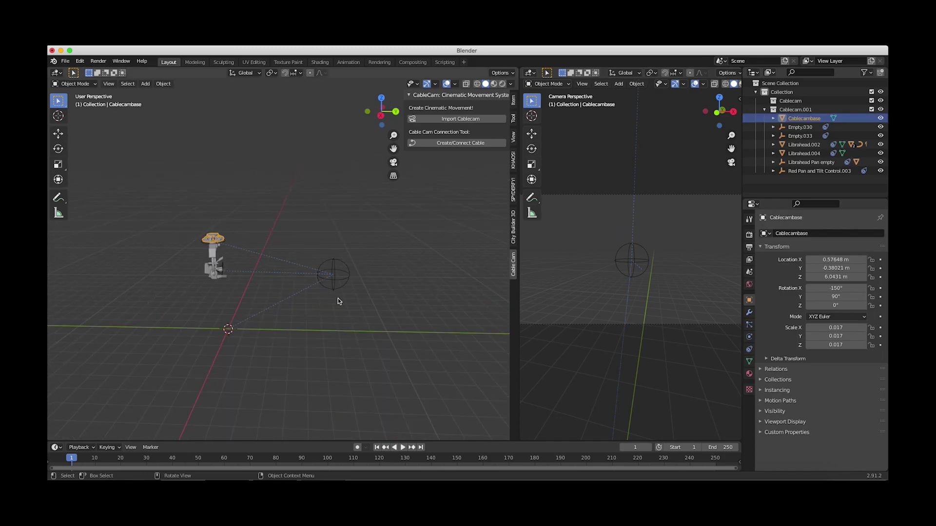
middle_drag(338, 301, 296, 304)
scroll(270, 303, right, 10)
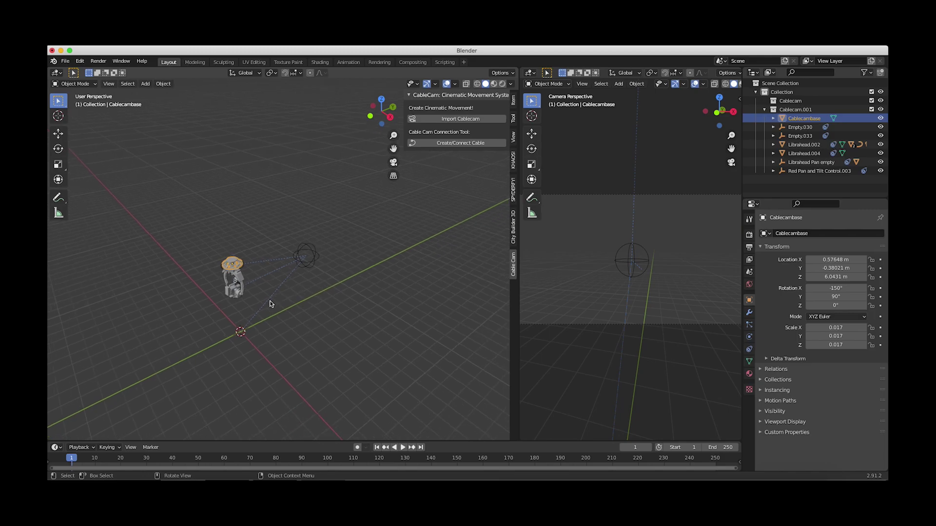
key(a)
key(g)
click(180, 289)
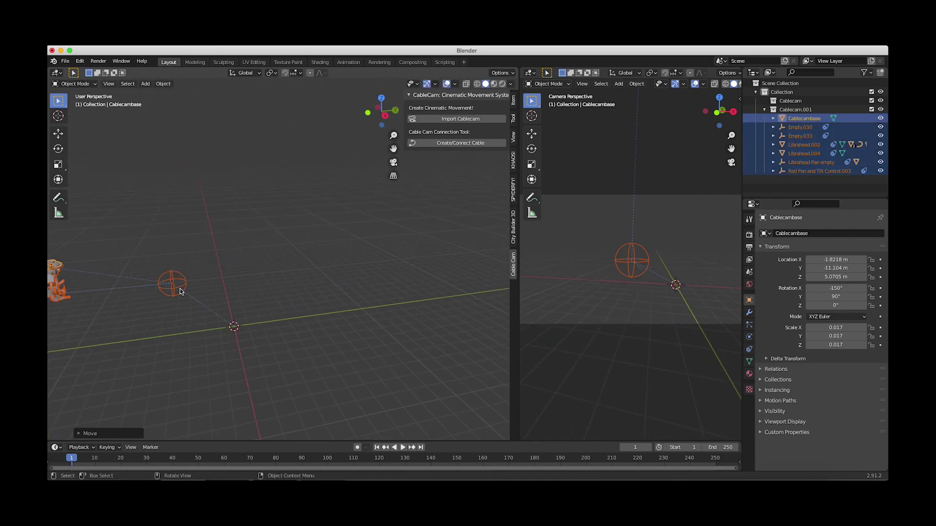
scroll(180, 289, down, 3)
key(g)
click(218, 272)
scroll(218, 273, down, 2)
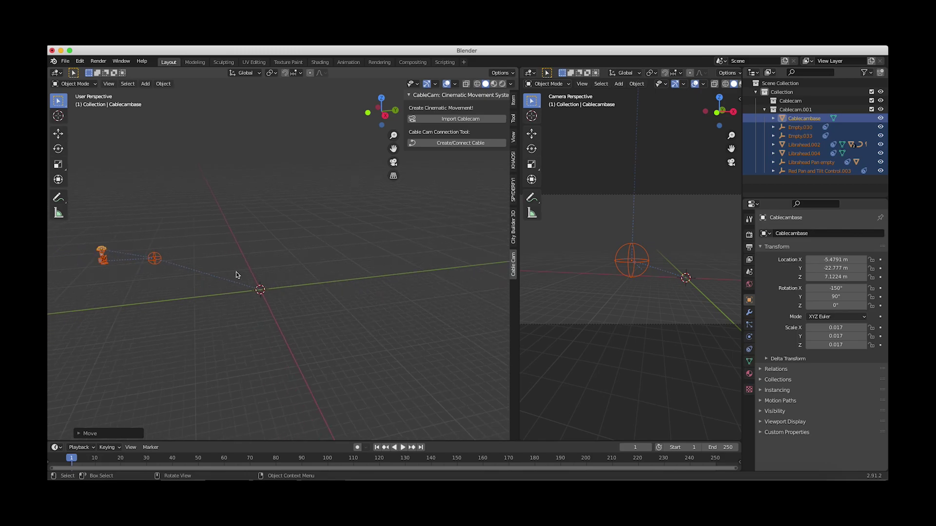
Add a Monkey mesh at the origin, raise it to about Z 3.4 m and scale it to about 3.36.
shift+scroll(308, 278, left, 5)
key(shift+a)
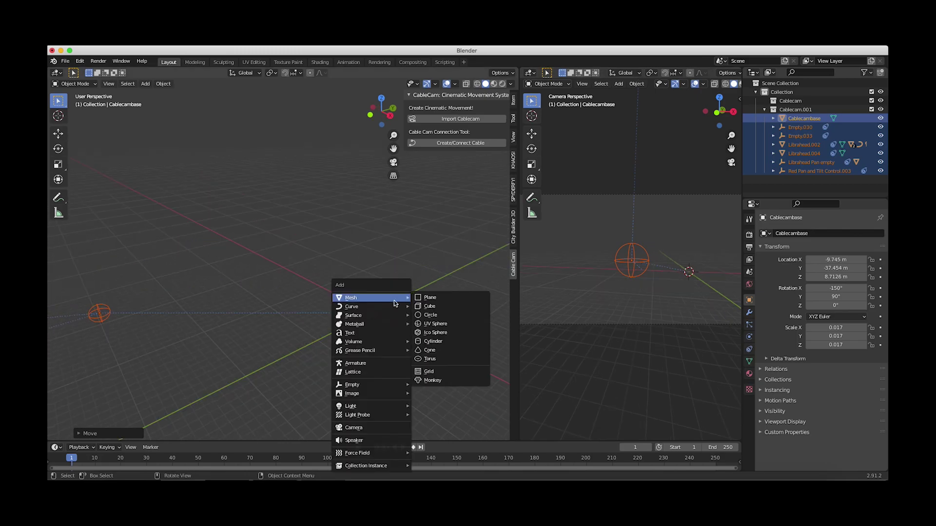
mouse_move(356, 303)
click(425, 379)
scroll(350, 321, right, 4)
key(s)
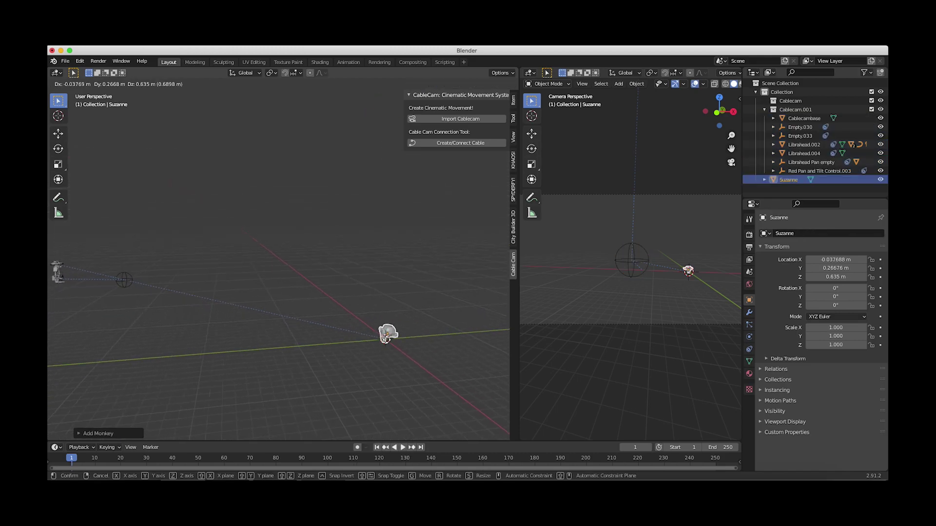
click(309, 325)
scroll(310, 325, right, 5)
scroll(309, 327, right, 5)
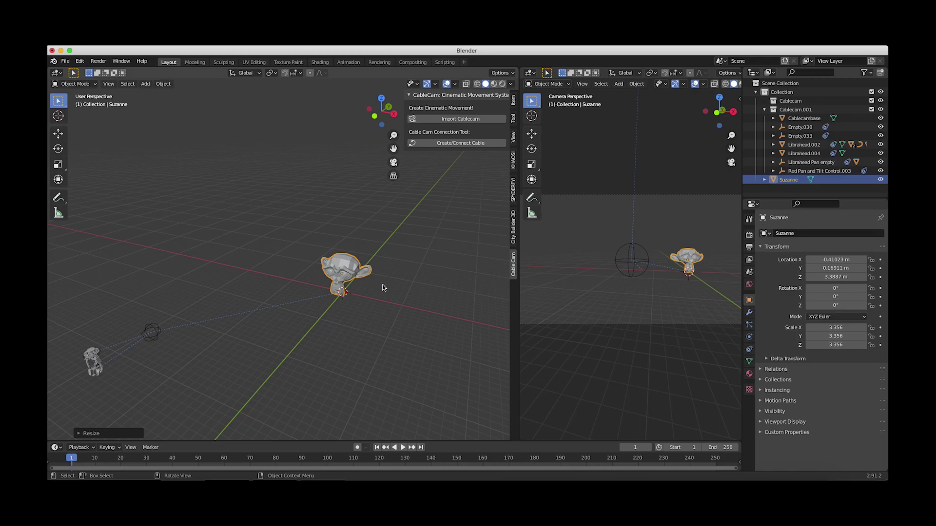
Move the Red Pan and Tilt Control sphere onto the monkey's face, at about X 0.21, Y -2.71, Z 3.48 m.
scroll(162, 352, left, 5)
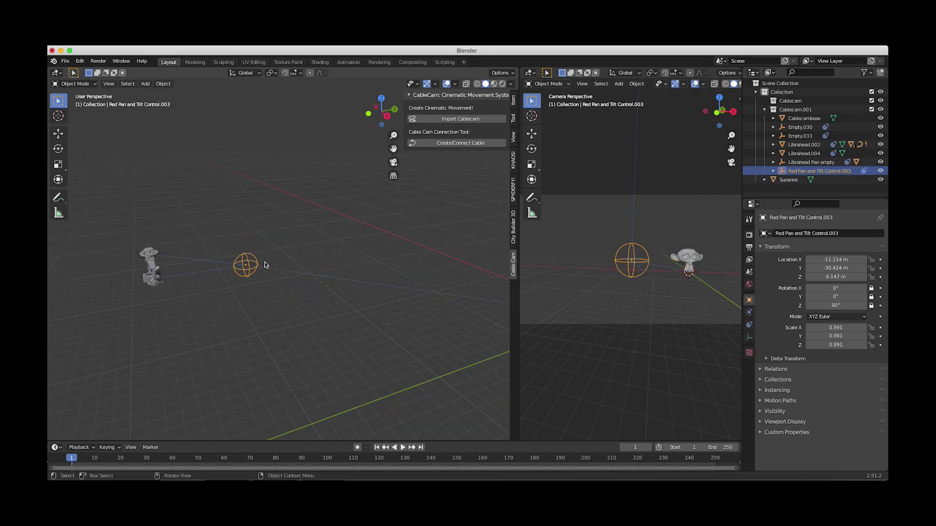
scroll(287, 285, left, 10)
shift+scroll(288, 285, right, 8)
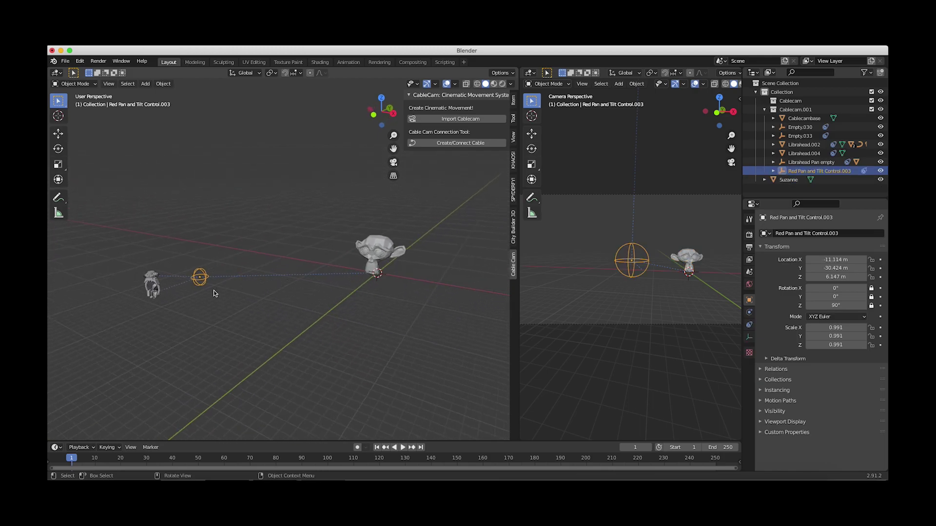
key(g)
click(384, 267)
scroll(384, 266, right, 10)
key(g)
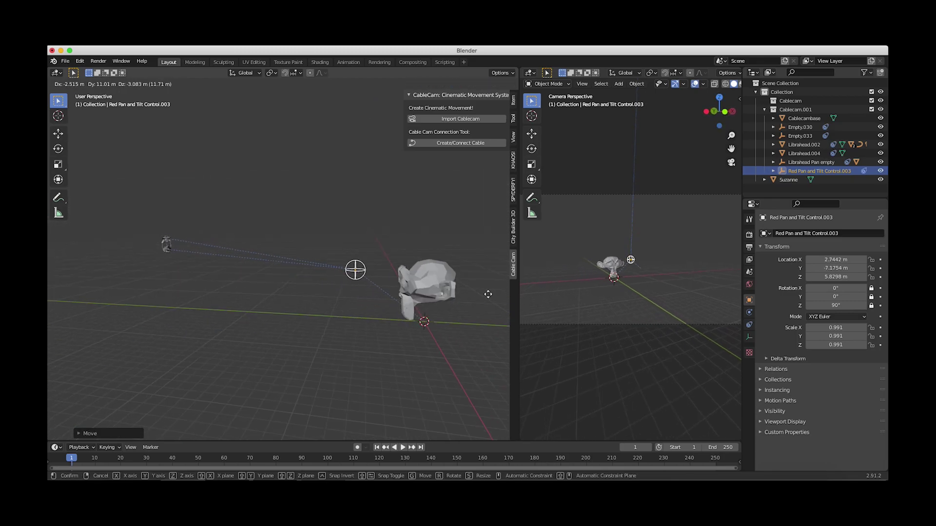
key(Return)
scroll(306, 276, left, 10)
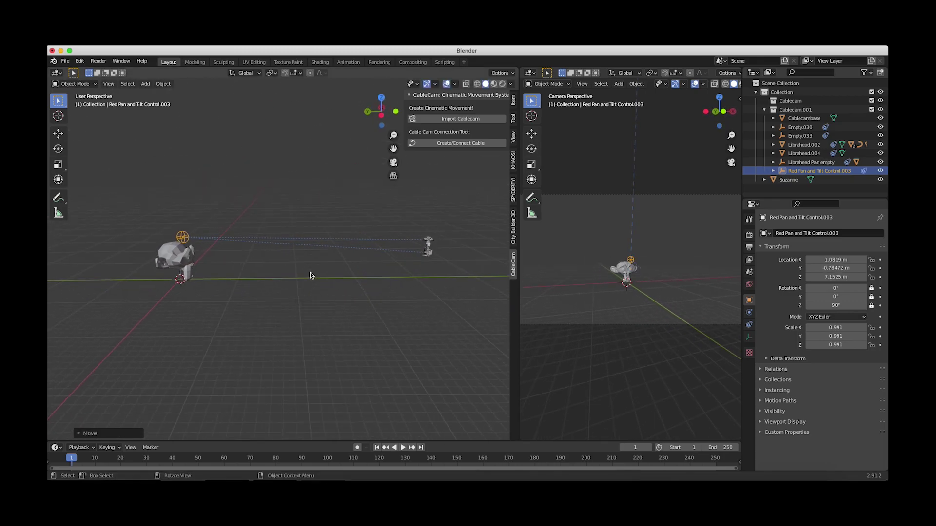
key(g)
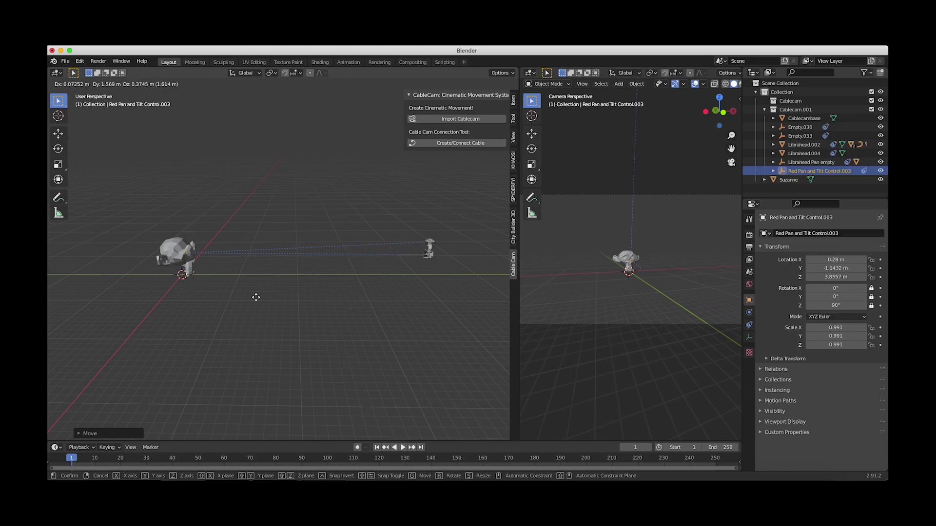
key(Return)
scroll(292, 298, left, 5)
scroll(384, 300, left, 5)
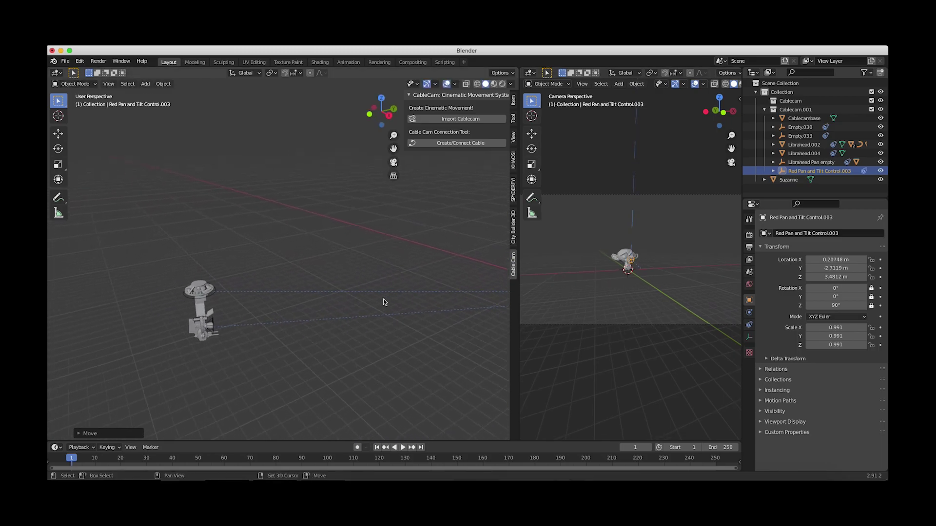
Move Cablecambase to about X -29.6, Y -33.9, Z 8.7 m and insert a Location keyframe at frame 1.
scroll(383, 303, left, 10)
click(371, 245)
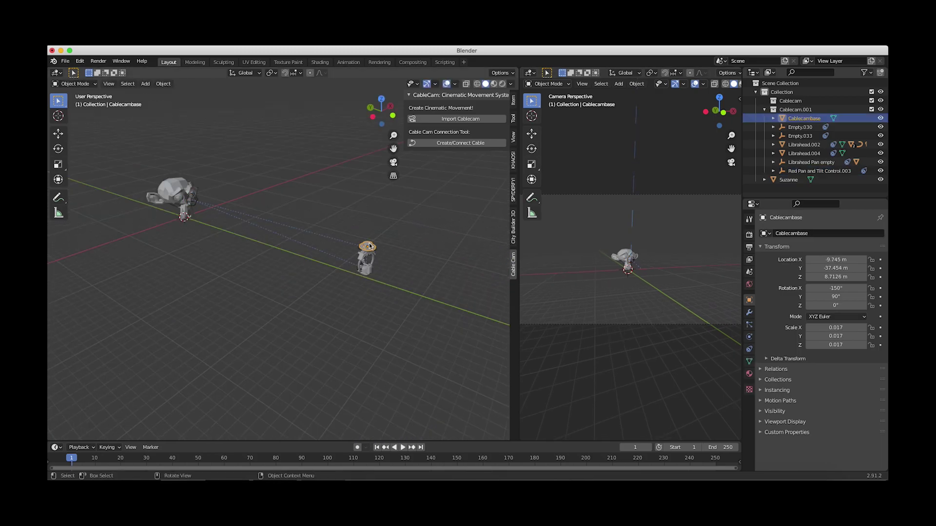
scroll(334, 265, left, 15)
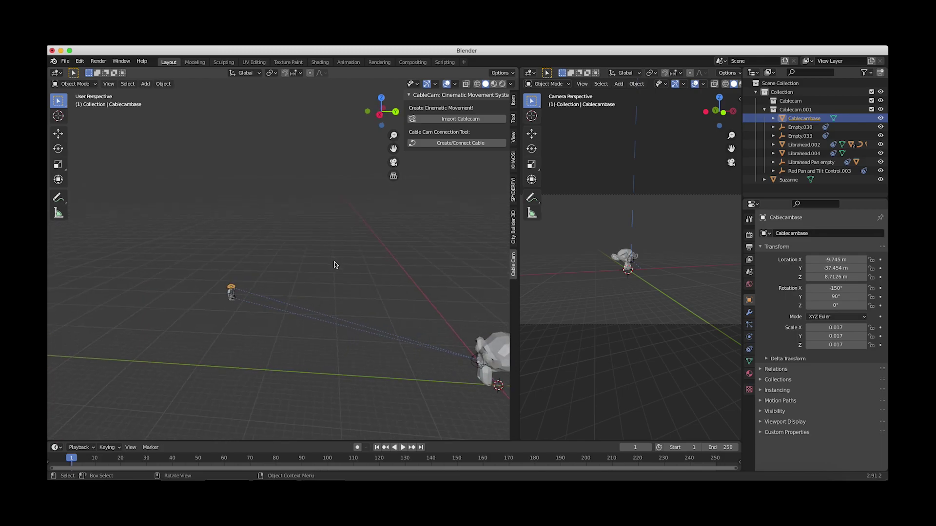
scroll(334, 264, left, 10)
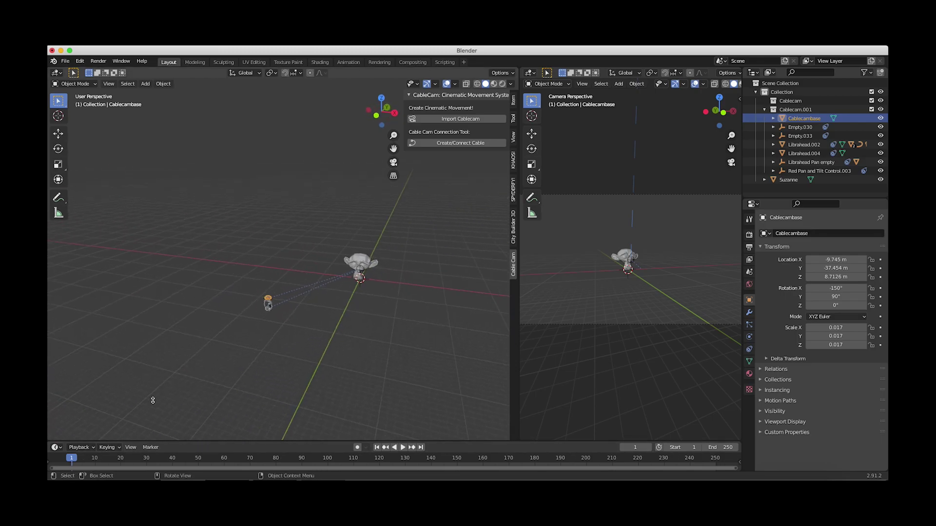
scroll(290, 278, left, 3)
key(g)
key(x)
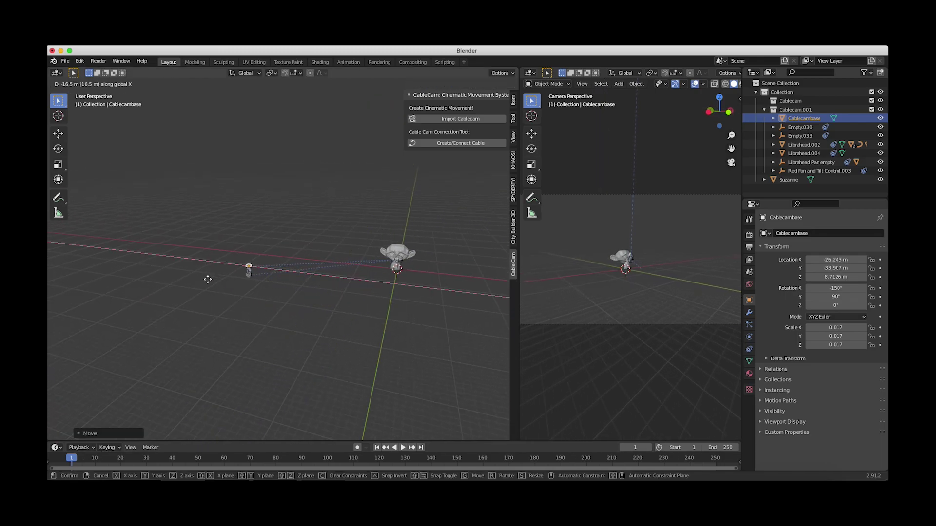
click(193, 289)
scroll(253, 253, up, 5)
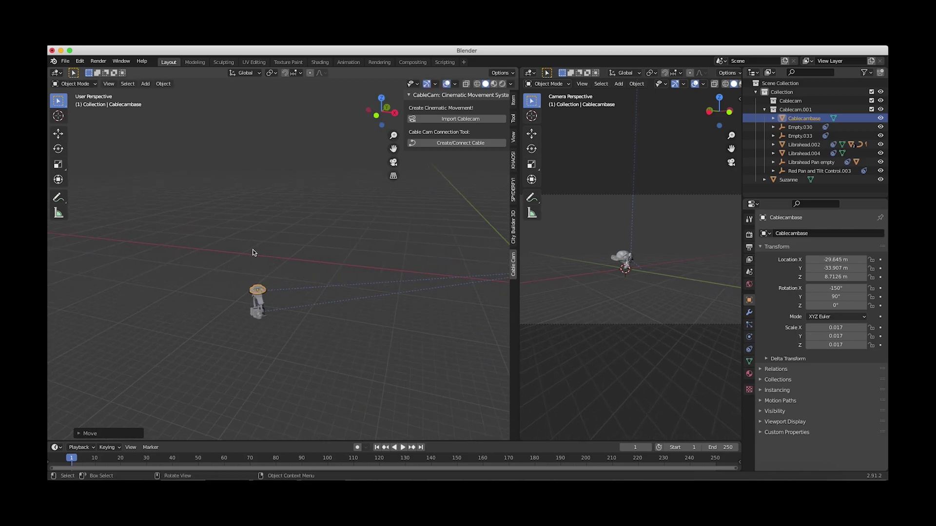
key(i)
click(203, 251)
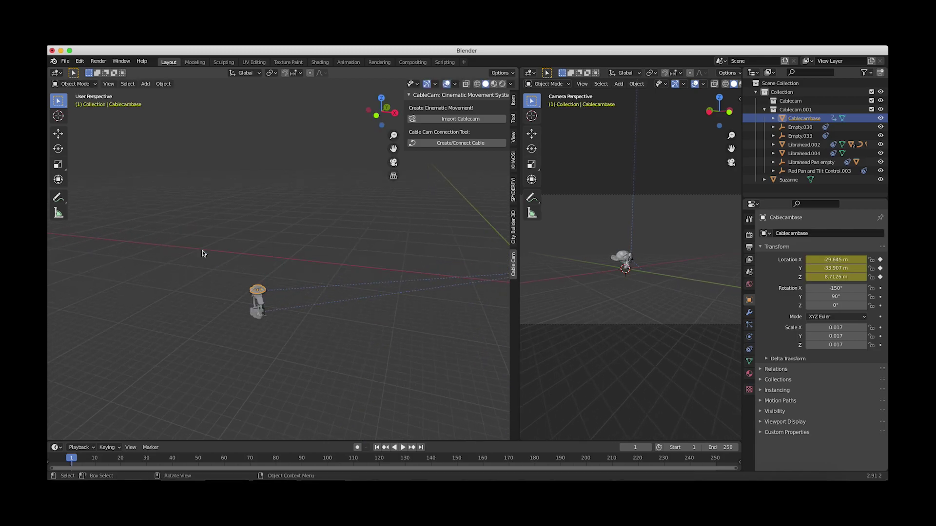
At frame 100, move Cablecambase to about X 8.0, Y -15.4, Z 18.9 m and insert a Location keyframe.
middle_drag(226, 323, 244, 342)
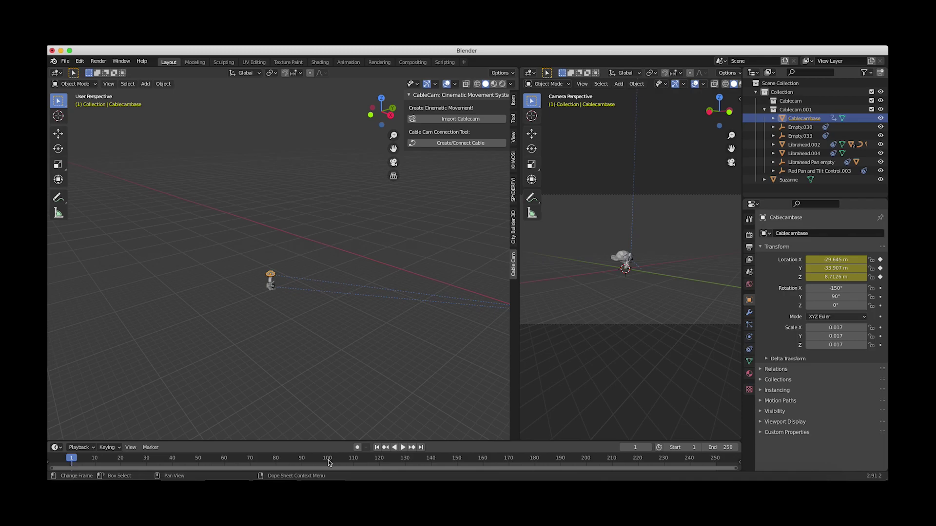
scroll(326, 322, right, 10)
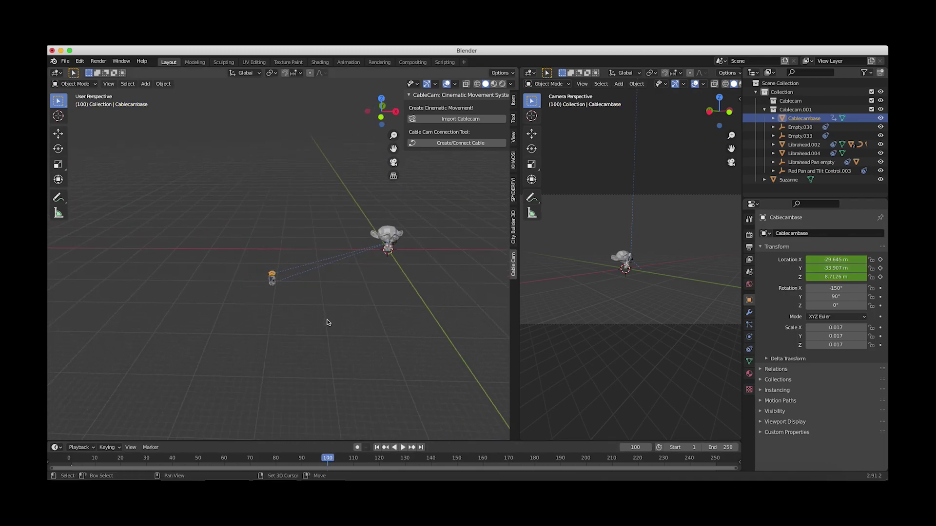
key(g)
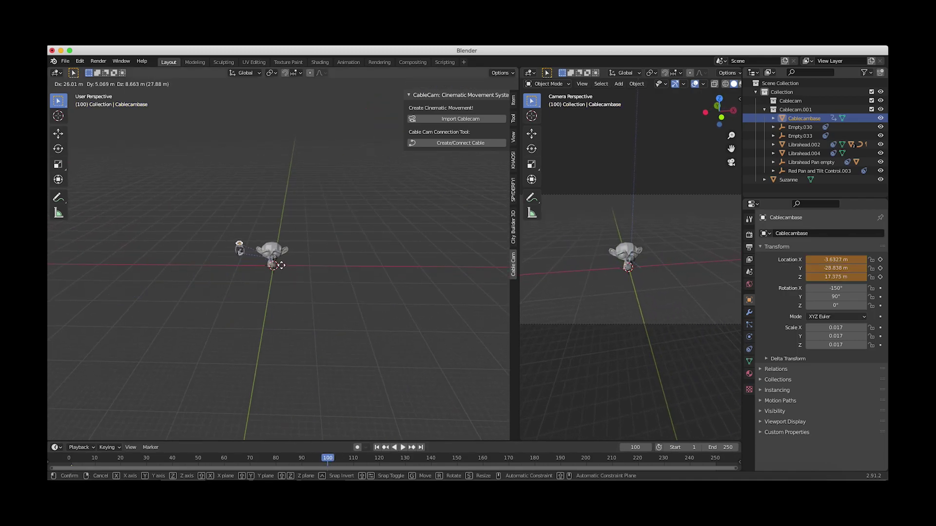
click(361, 262)
scroll(361, 261, right, 10)
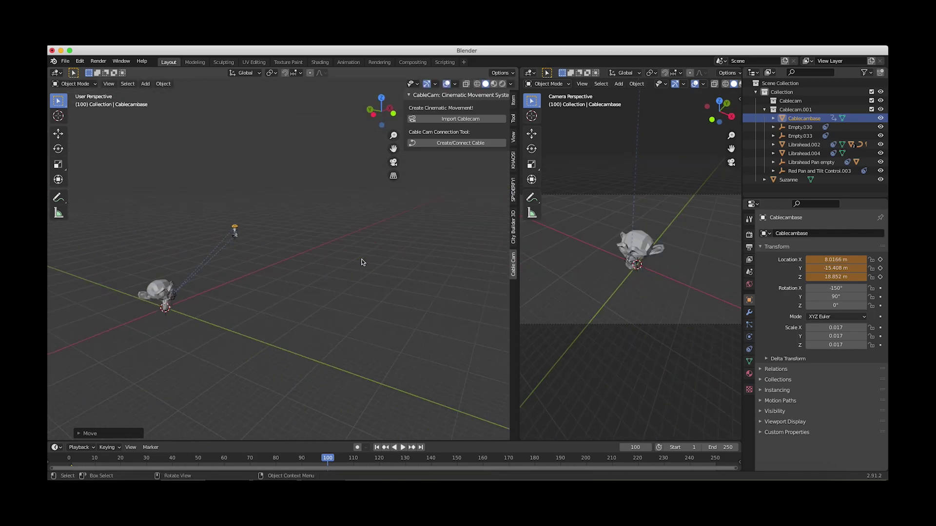
scroll(362, 262, right, 10)
key(i)
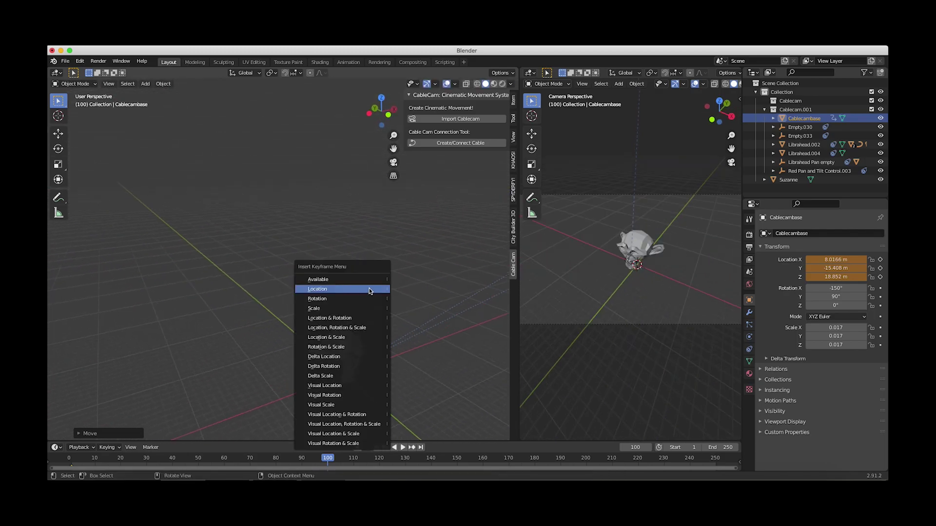
click(358, 290)
Set the animation's end frame to 100.
shift+scroll(389, 302, right, 8)
scroll(388, 302, right, 3)
scroll(330, 327, right, 10)
scroll(339, 326, right, 5)
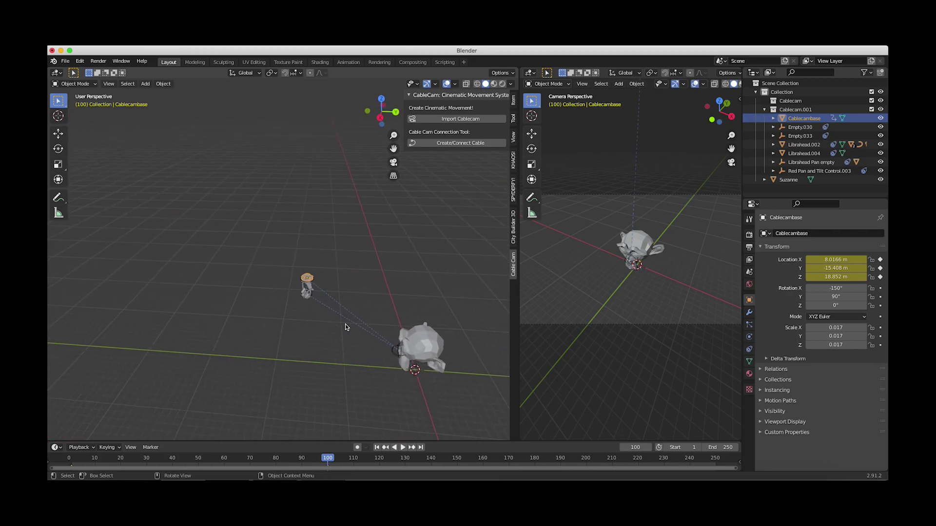
click(718, 447)
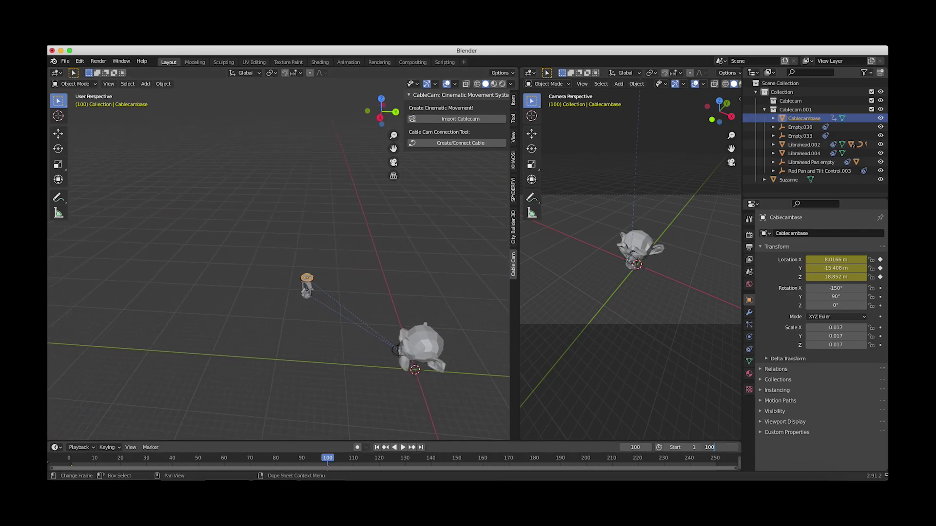
key(Return)
Widen the camera view area by shifting the divider between the two viewports.
scroll(398, 409, right, 5)
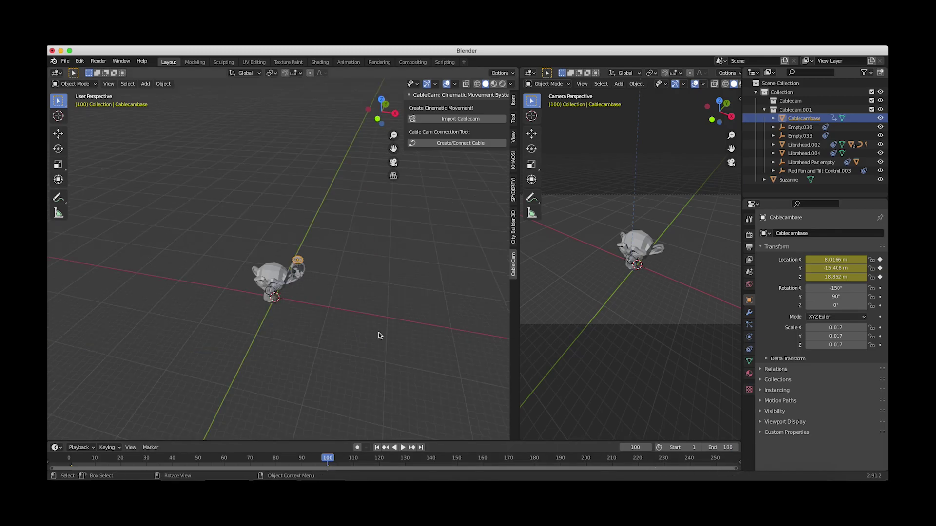
scroll(381, 335, right, 5)
drag(518, 337, 453, 342)
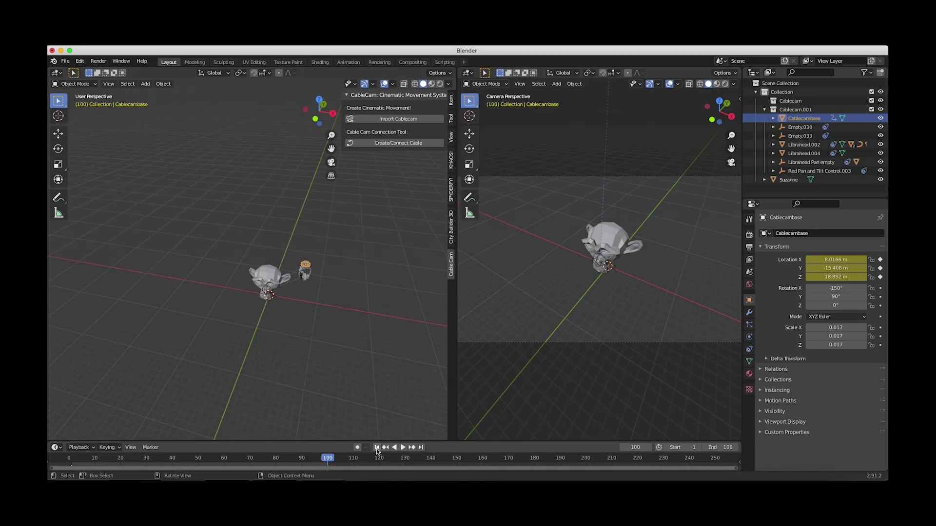
Play the animation from the first frame and try moving the Red Pan and Tilt Control sphere around the monkey during playback.
click(377, 448)
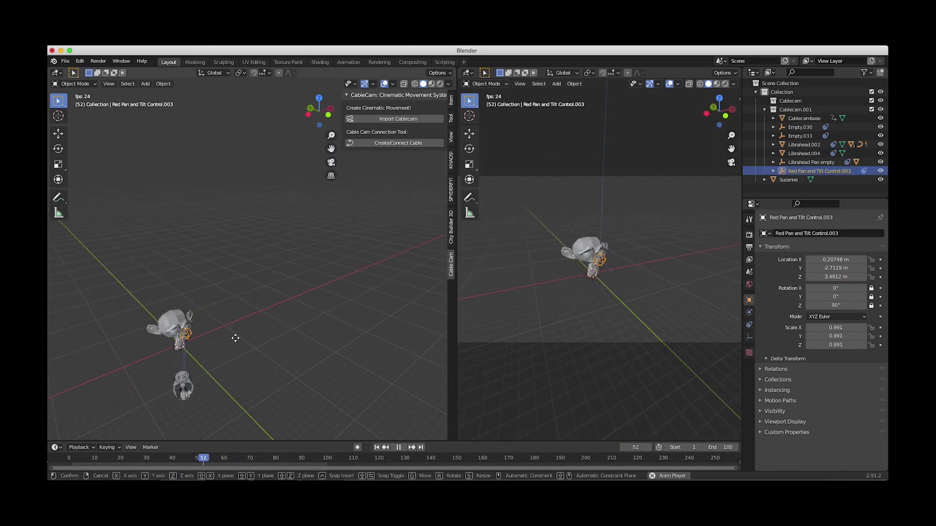
key(g)
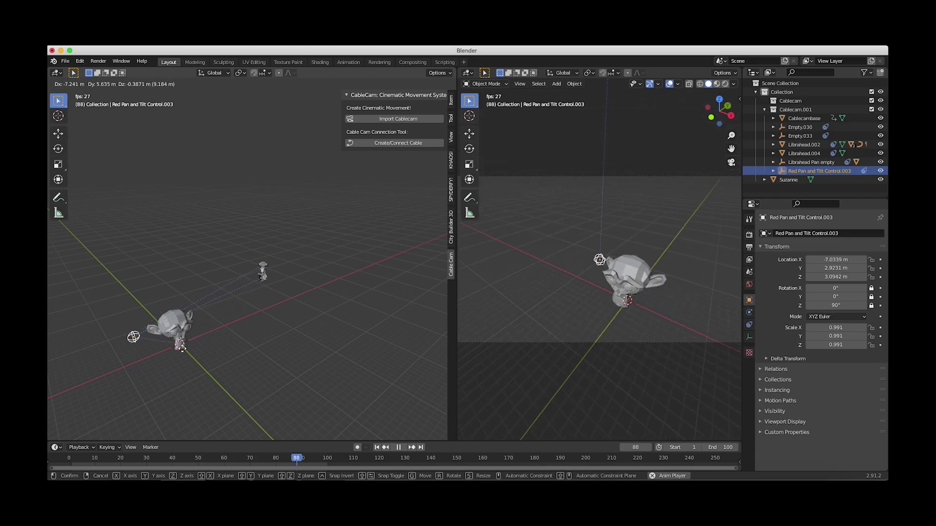
click(210, 335)
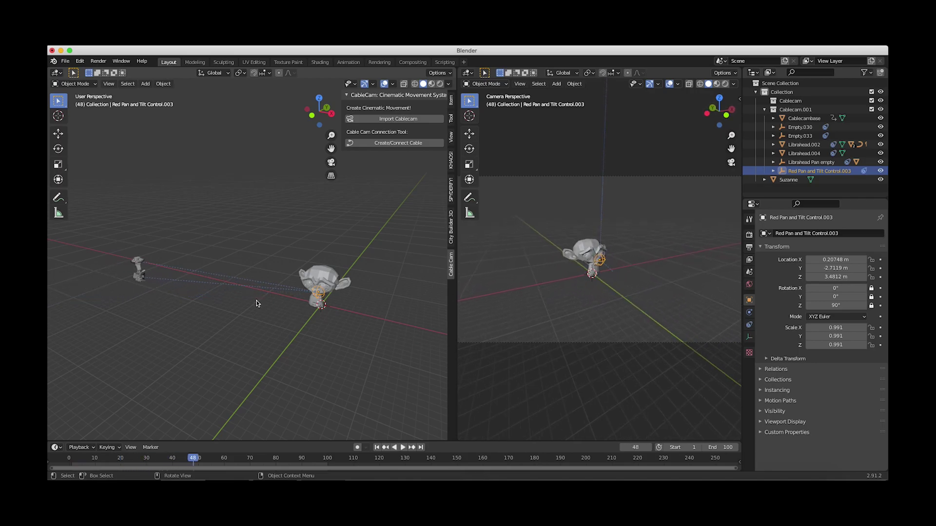
Select the Empty.033 ring around the camera head in wireframe shading and return the viewport to solid shading.
scroll(240, 288, right, 15)
shift+scroll(240, 288, left, 5)
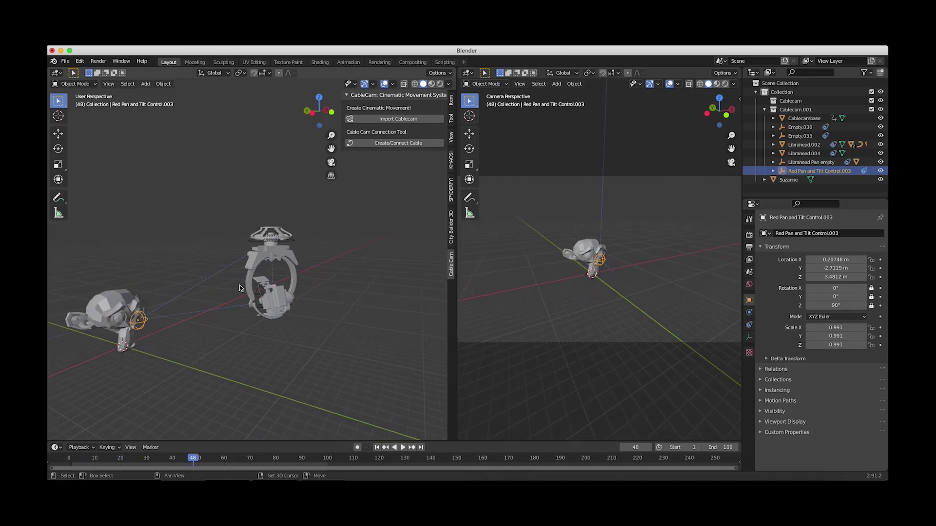
scroll(239, 288, up, 6)
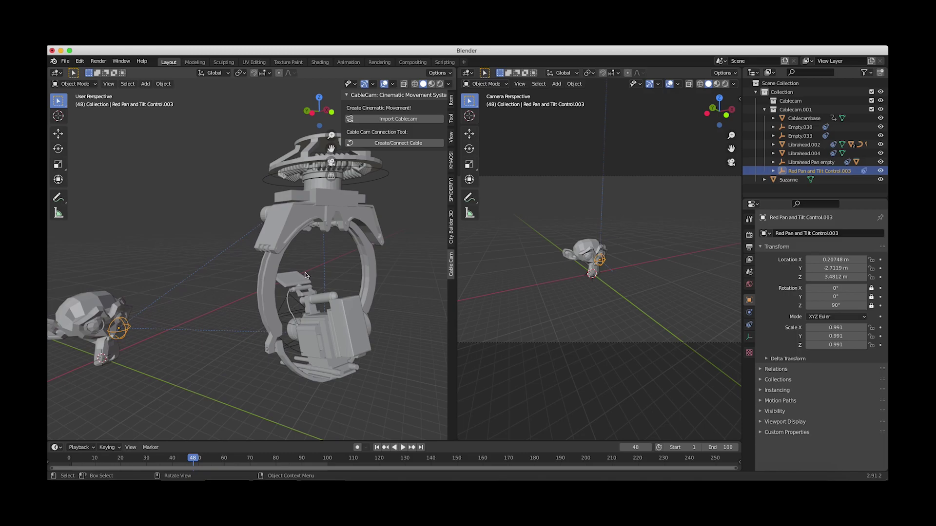
key(z)
click(229, 276)
click(266, 277)
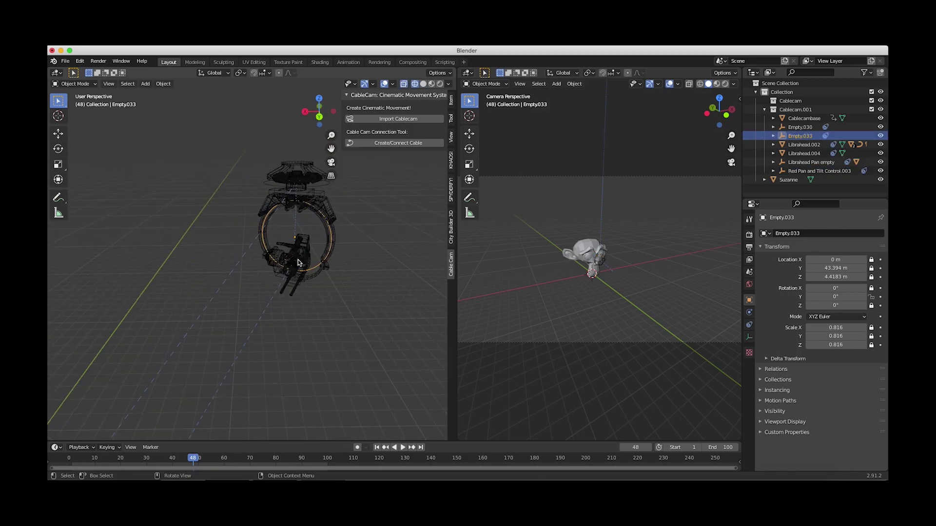
scroll(316, 272, down, 3)
key(z)
click(316, 272)
Rotate Empty.033 back and forth to roll the camera, ending at a Y rotation of about -0.06°.
shift+scroll(316, 272, right, 2)
key(r)
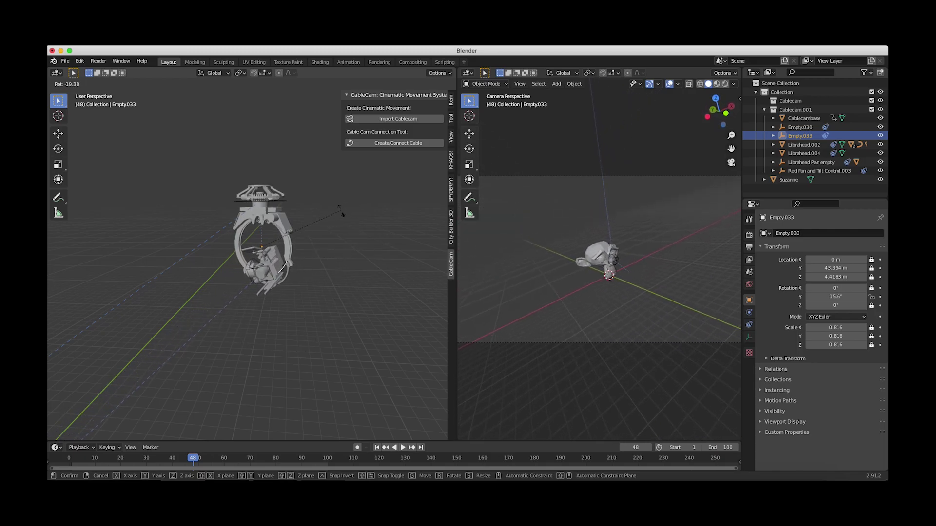
click(345, 243)
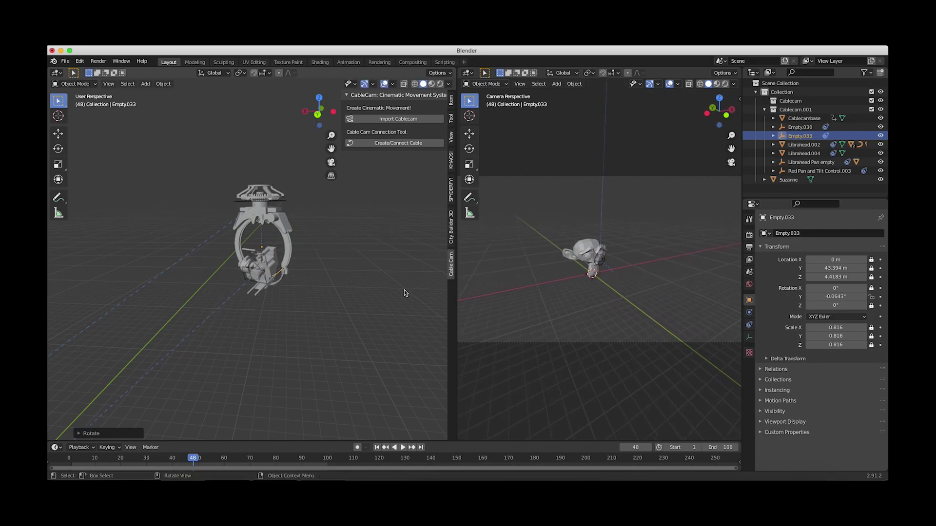
Switch the working viewport to wireframe and delete the entire cable cam rig with its Cablecam collections, keeping the monkey.
scroll(273, 262, down, 8)
middle_drag(273, 261, 198, 281)
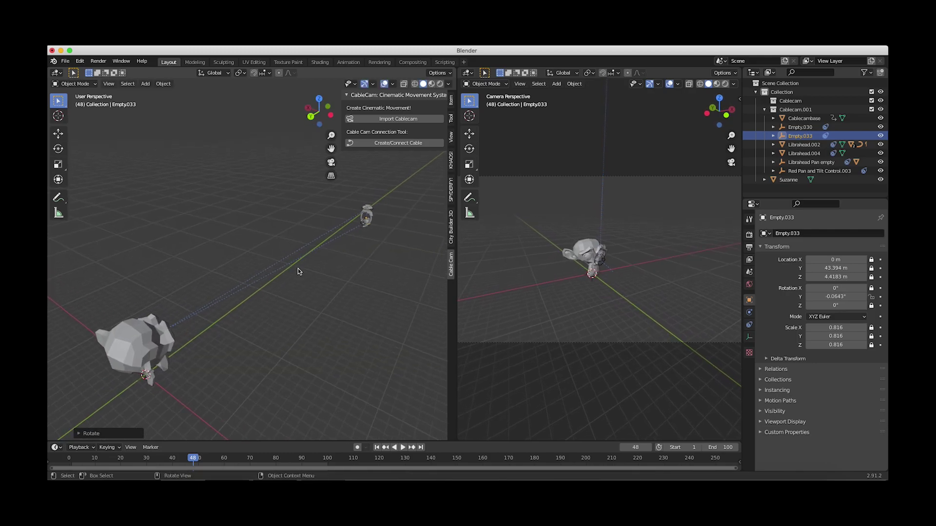
middle_drag(248, 343, 231, 354)
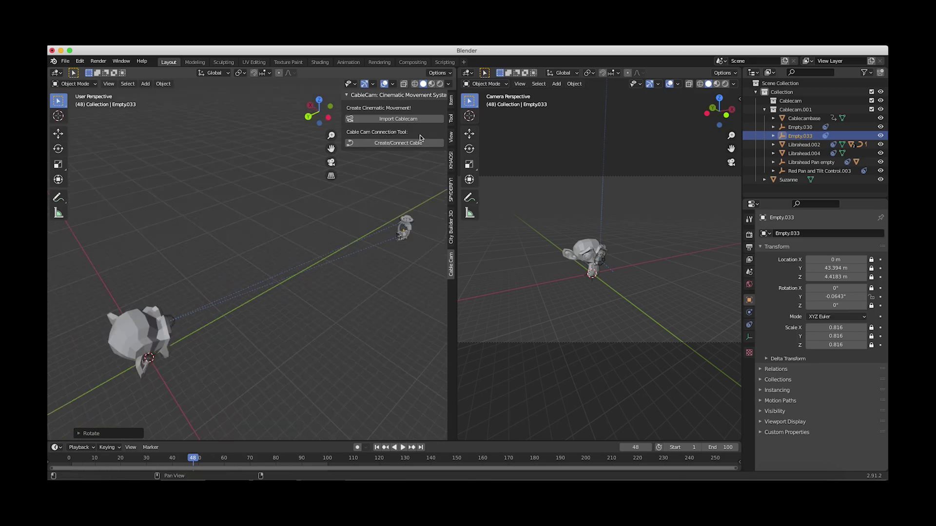
scroll(253, 287, down, 3)
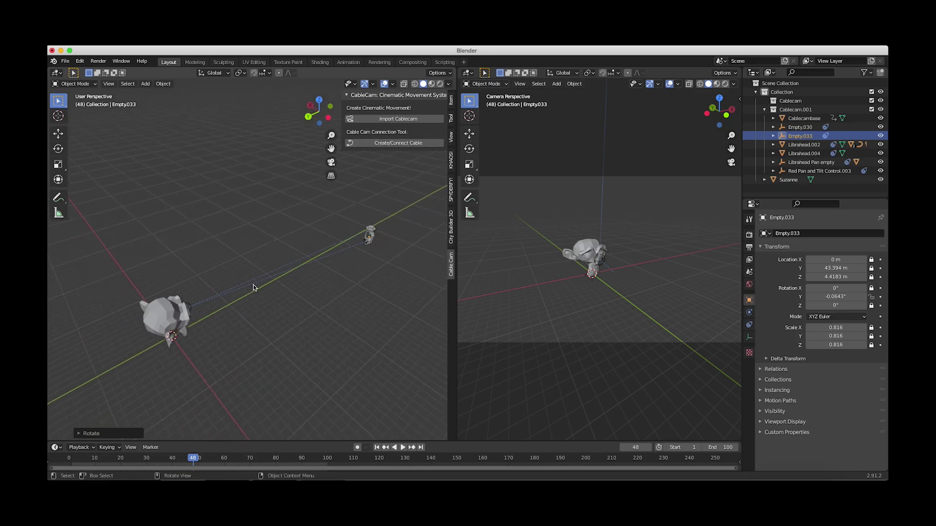
scroll(253, 287, down, 3)
key(z)
click(206, 288)
drag(394, 193, 218, 317)
shift+scroll(217, 318, up, 3)
scroll(219, 316, right, 5)
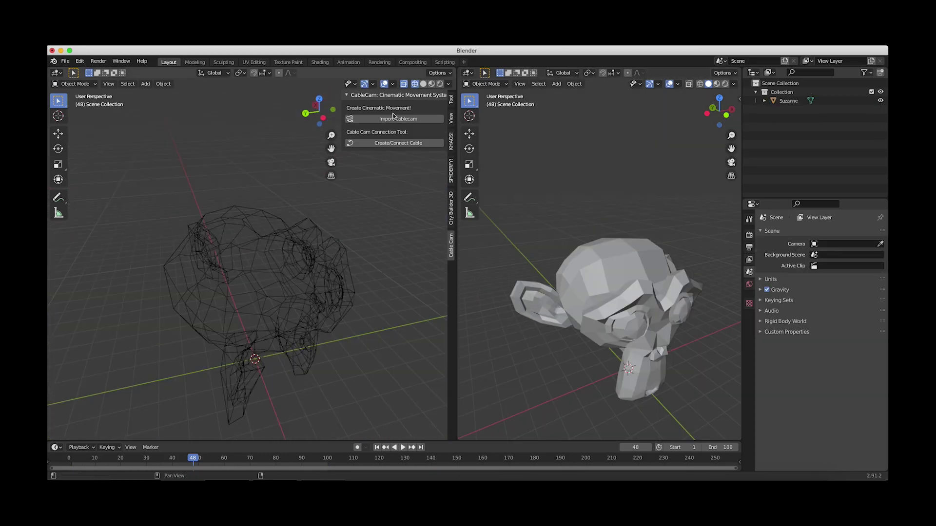
Import a fresh Cablecam rig into the scene and select the Suzanne mesh.
click(393, 118)
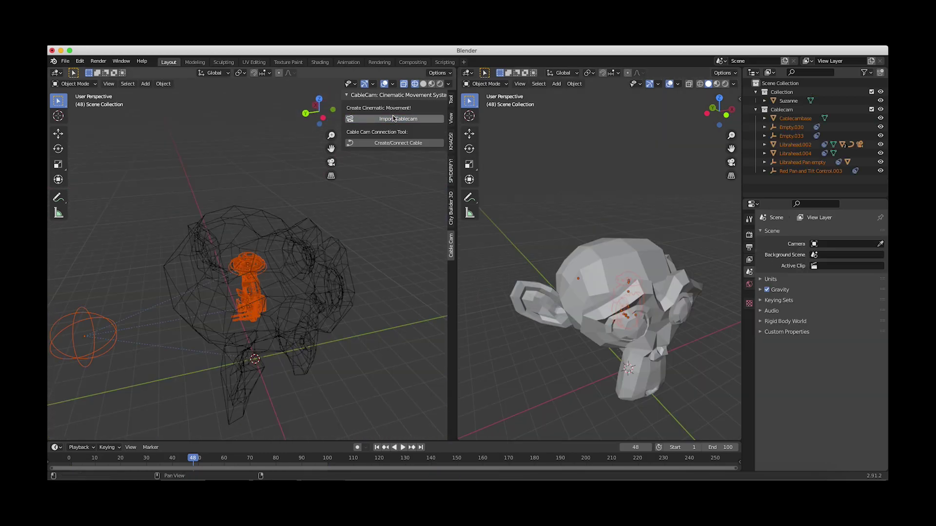
scroll(311, 260, down, 5)
scroll(311, 260, right, 5)
click(312, 261)
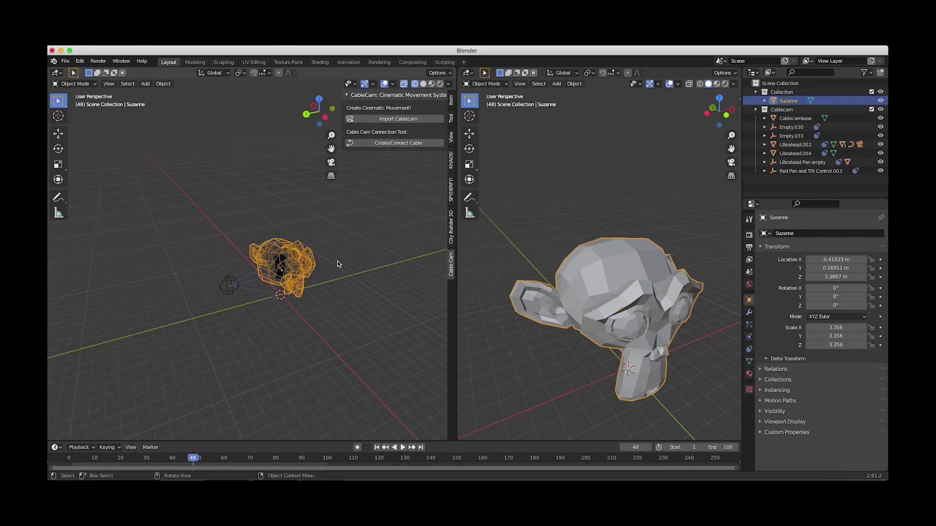
Move the Suzanne mesh along the Y axis to about 22.15 m, away from the rig.
key(g)
key(y)
click(222, 271)
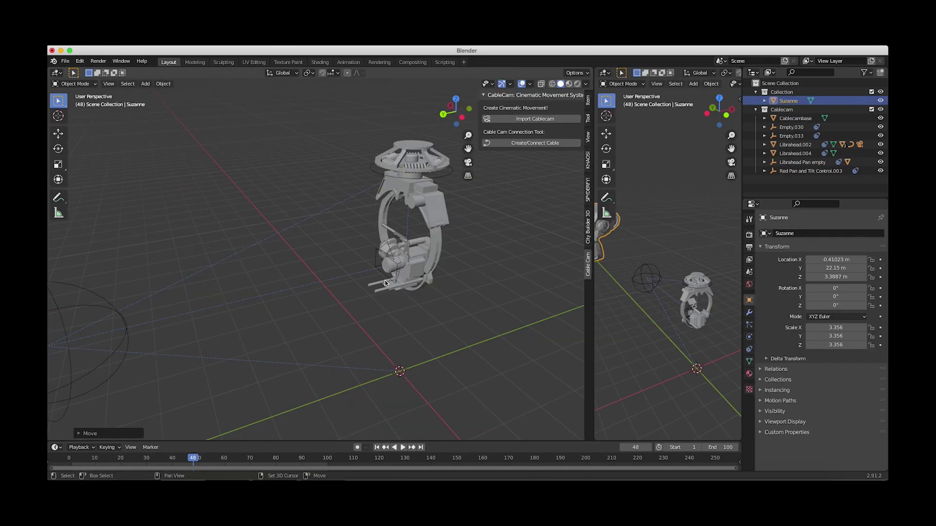
Select the Cablecambase disc on top of the rig and create a cable connected to it.
shift+scroll(384, 281, left, 5)
ctrl+scroll(385, 281, down, 5)
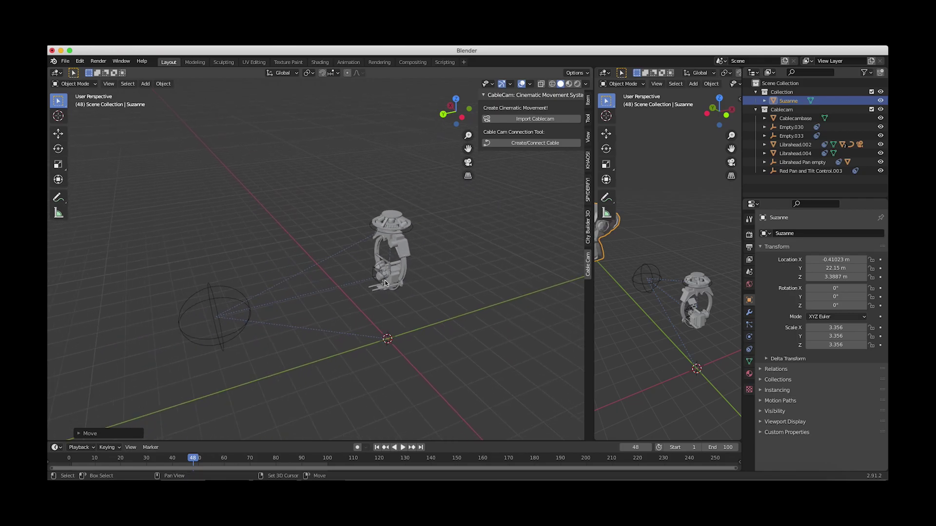
scroll(385, 280, left, 3)
click(421, 218)
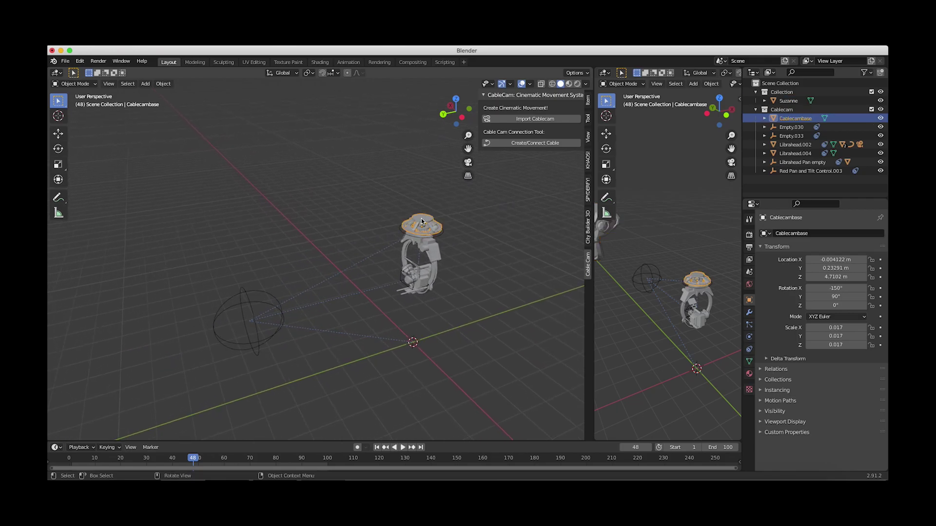
click(545, 144)
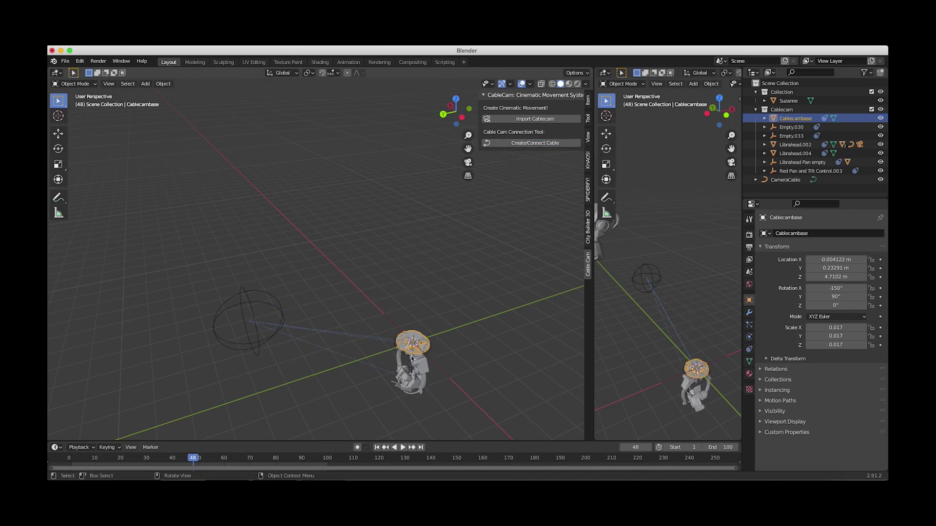
Move the CameraCable curve to about X 2.59, Y -2.90, Z 6.85 m and scale it to about 5.2.
click(389, 323)
scroll(390, 323, down, 2)
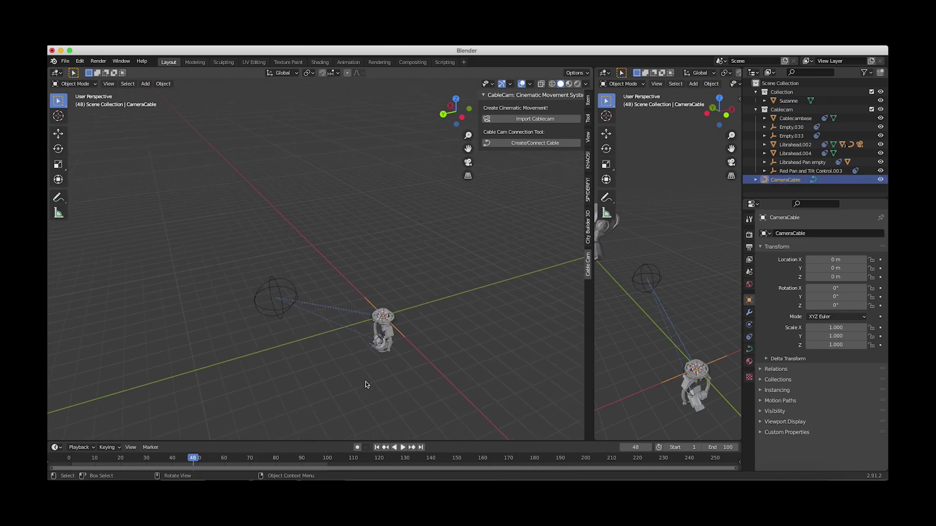
key(g)
click(394, 244)
key(s)
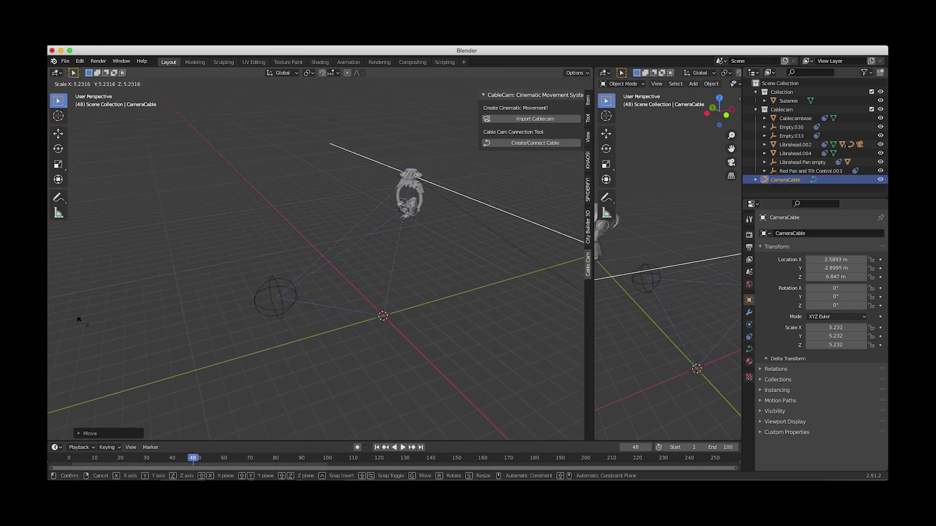
click(82, 322)
Enlarge the CameraCable curve further to a scale of about 14.4 so it spans the area around the monkey.
ctrl+scroll(295, 238, down, 3)
scroll(295, 238, right, 10)
shift+scroll(296, 238, left, 4)
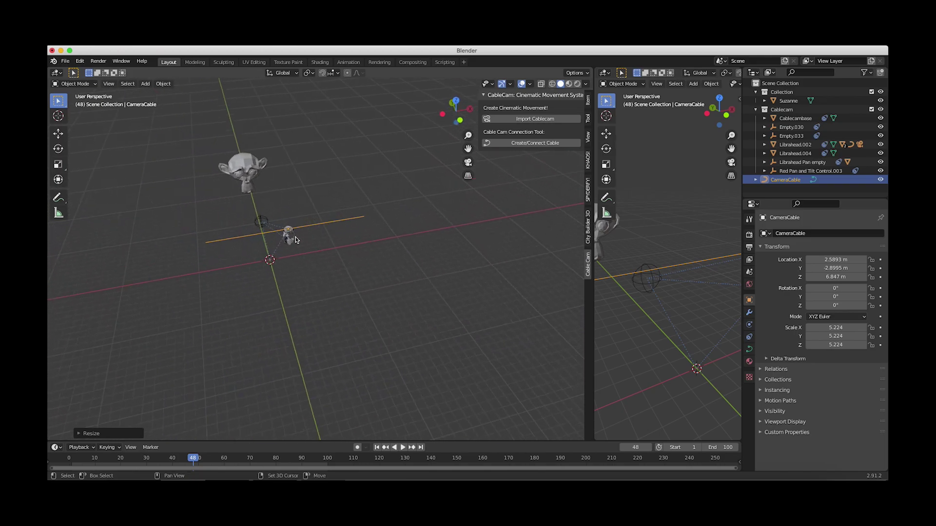
shift+scroll(296, 239, left, 3)
ctrl+scroll(296, 239, up, 5)
shift+scroll(296, 240, up, 3)
scroll(295, 239, left, 10)
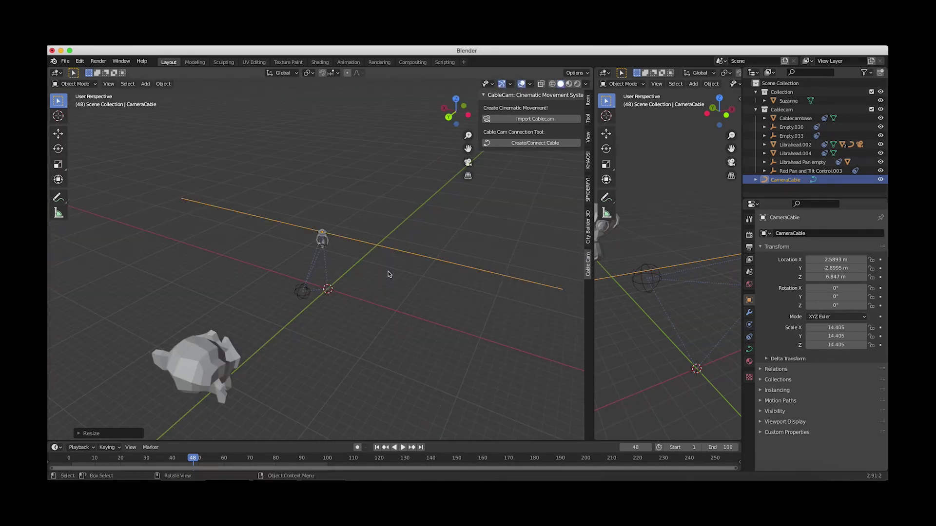
scroll(349, 275, right, 10)
shift+scroll(349, 275, left, 4)
ctrl+scroll(349, 274, up, 4)
shift+scroll(349, 274, up, 2)
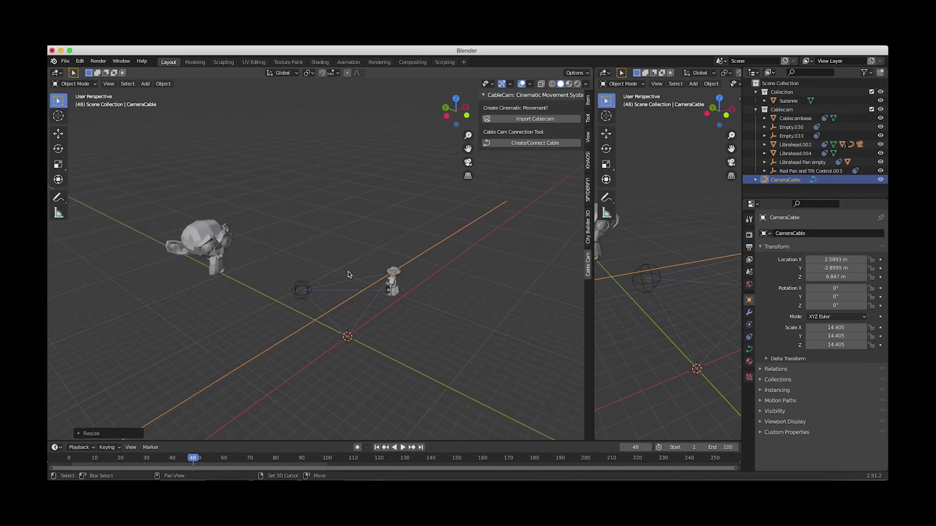
shift+scroll(349, 274, right, 3)
Enter Edit Mode on the cable and reposition one end point and its neighbouring control point, raising the neighbour well above the ground.
click(82, 87)
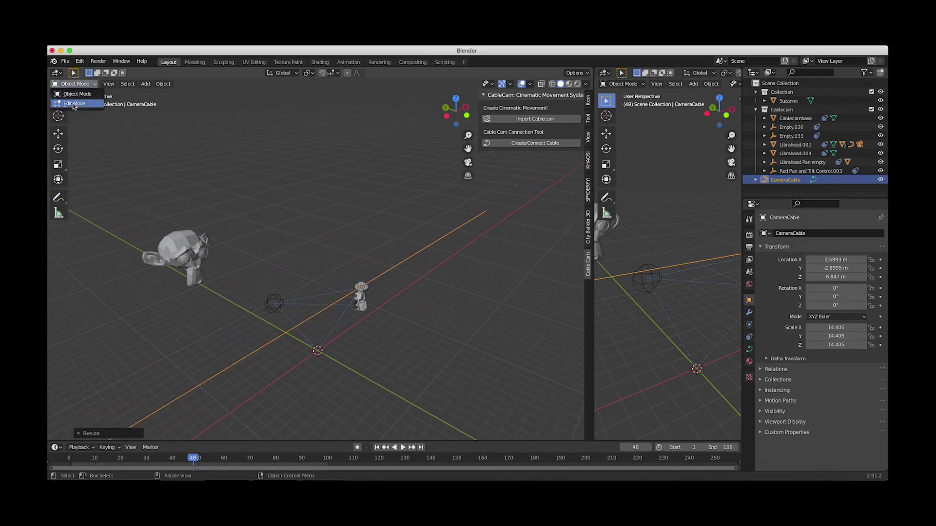
click(74, 103)
scroll(309, 223, right, 10)
key(g)
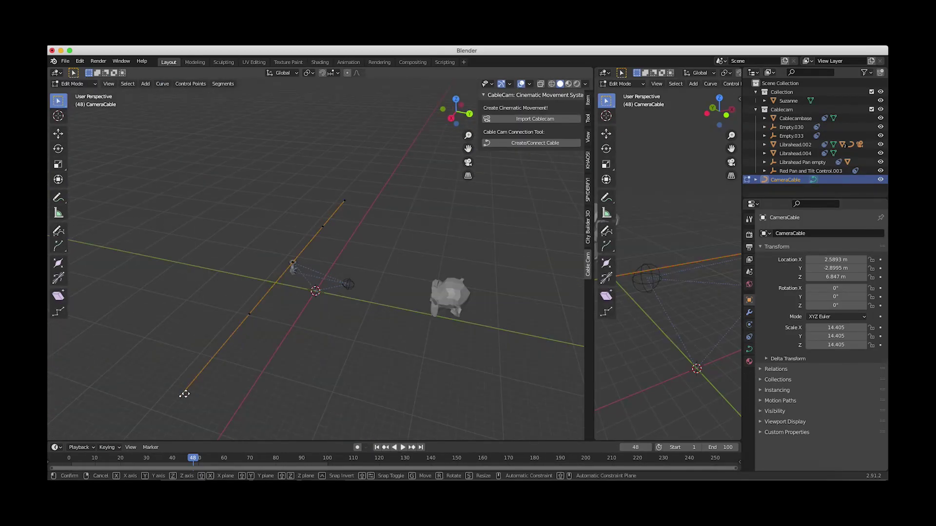
click(443, 360)
click(250, 314)
key(g)
click(257, 163)
scroll(330, 188, right, 10)
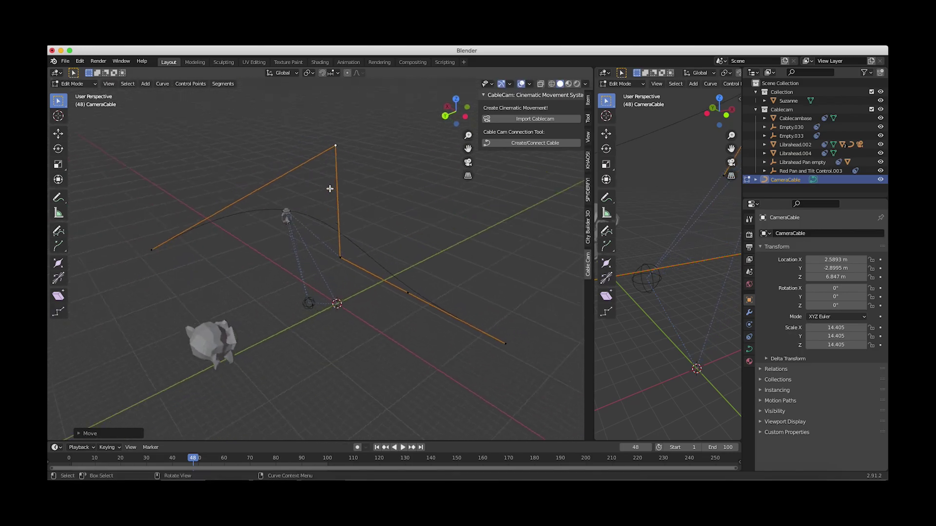
Move the control point next to the cable's other end upward and toward the monkey's side to bend the path.
scroll(330, 189, right, 10)
scroll(394, 224, up, 5)
scroll(394, 224, right, 10)
click(308, 352)
key(g)
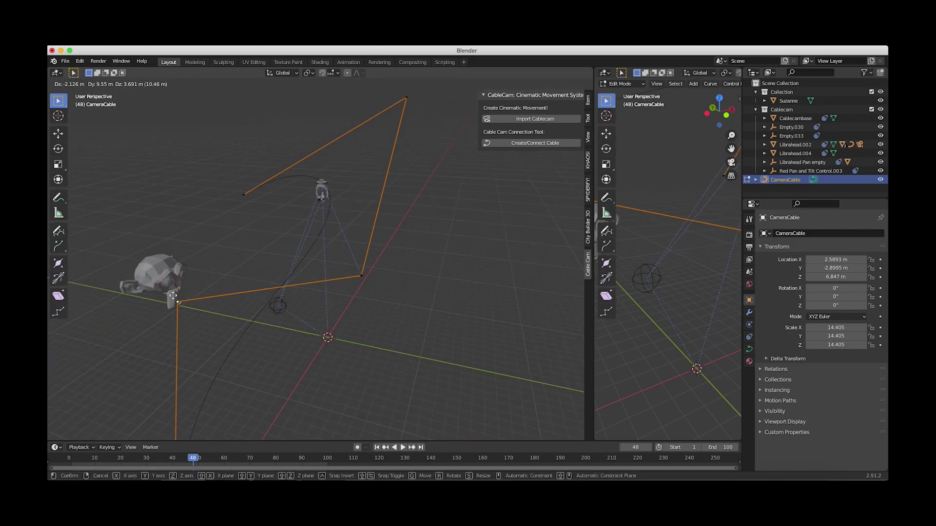
click(151, 142)
Move the cable's remaining end point outward in two passes so the path sweeps around the monkey.
scroll(228, 253, down, 5)
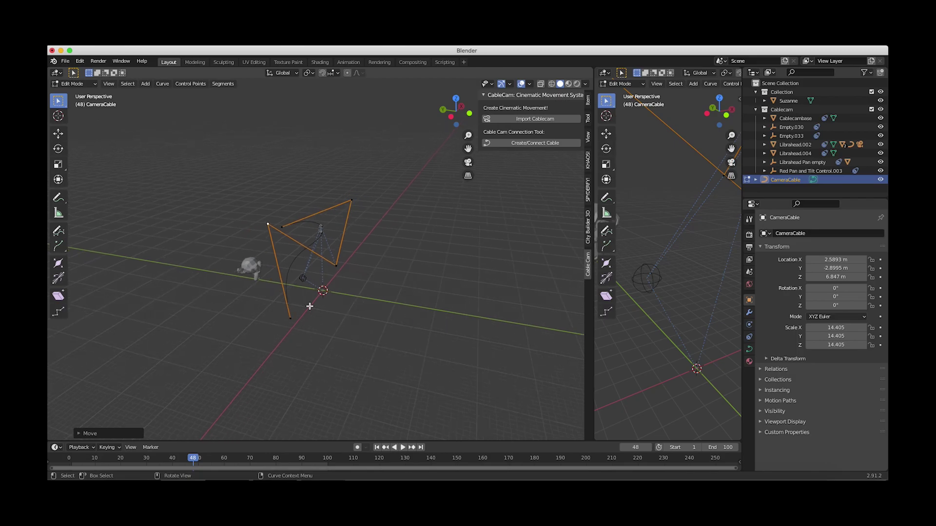
key(g)
click(110, 246)
scroll(303, 283, left, 10)
key(g)
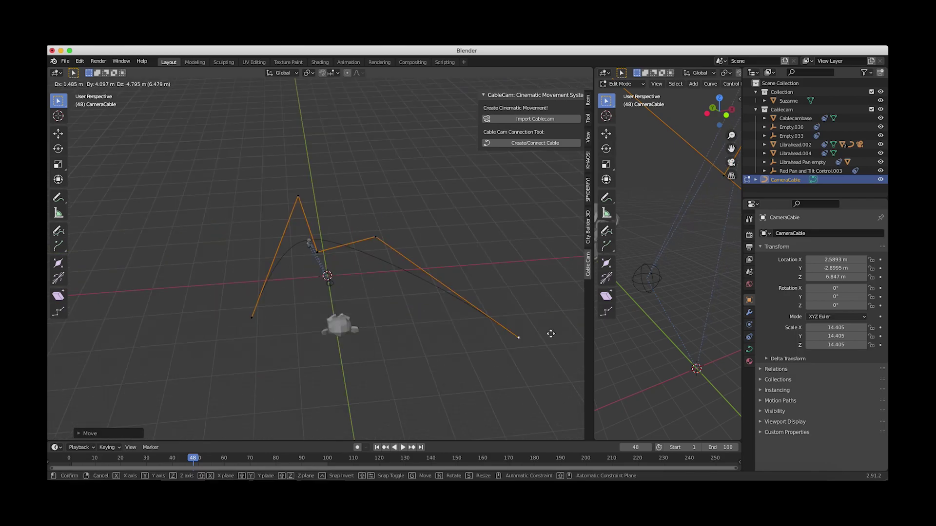
click(534, 322)
scroll(531, 323, right, 10)
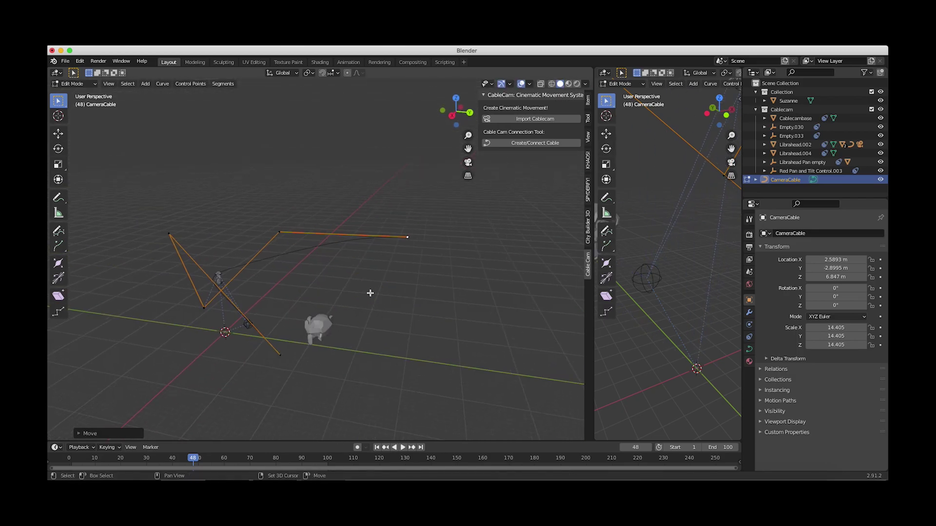
scroll(370, 293, right, 1)
Return to Object Mode and move Red Pan and Tilt Control.003 near the monkey, to about Y 17.72 m, Z 6.00 m.
click(73, 84)
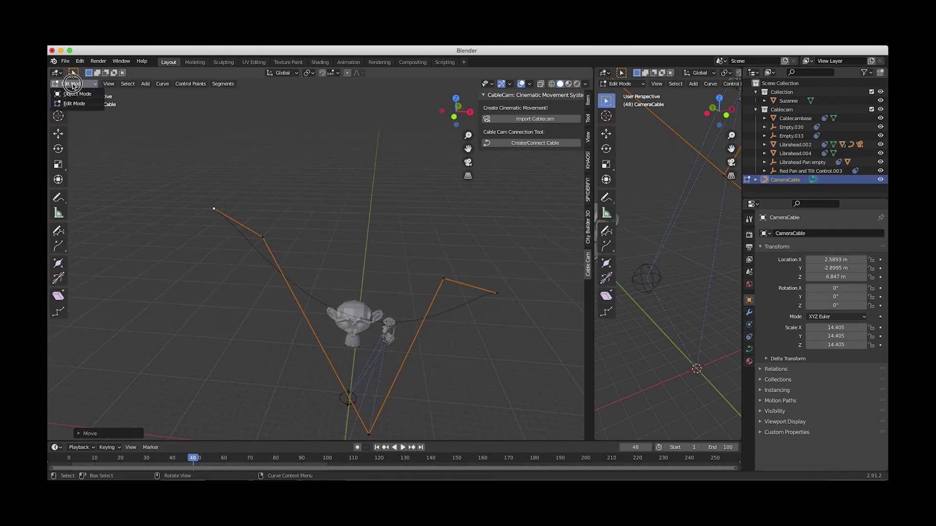
click(81, 94)
scroll(295, 267, right, 10)
click(297, 341)
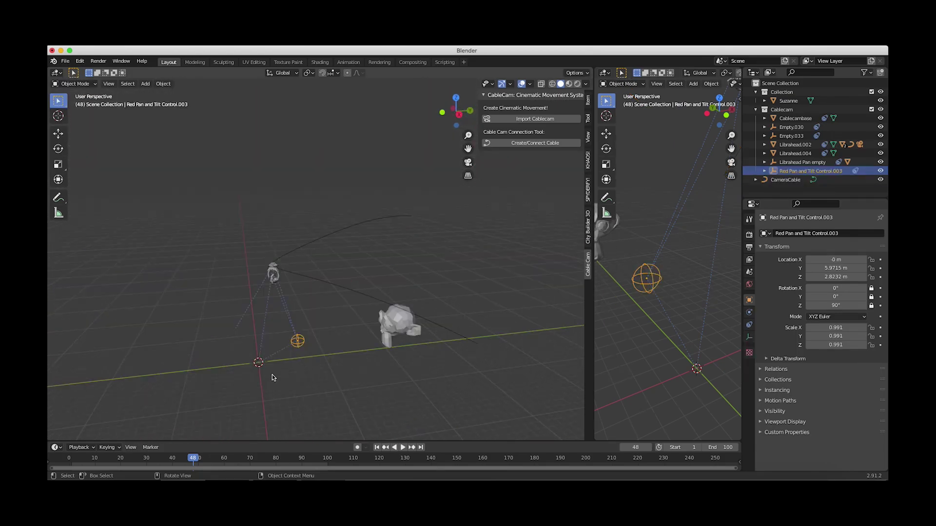
key(g)
click(352, 330)
scroll(353, 330, right, 5)
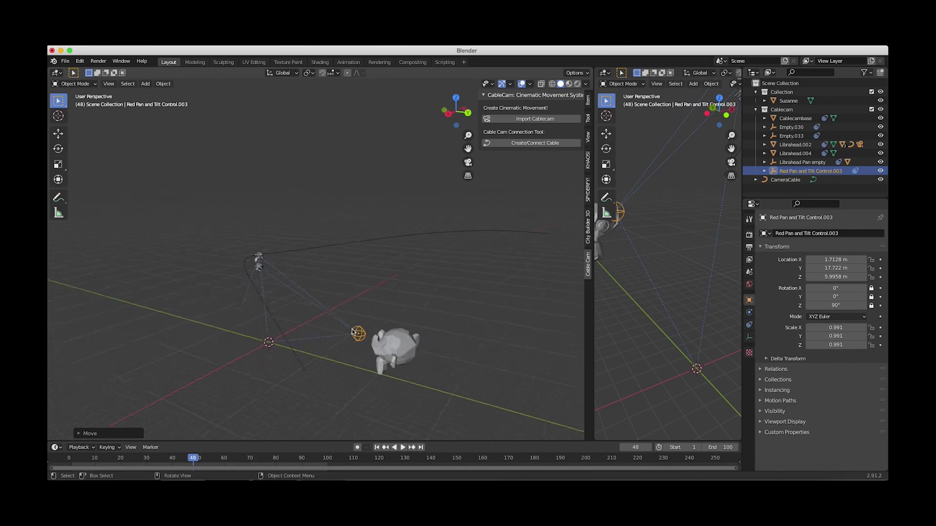
Fine-position the pan and tilt control in front of the monkey's face, at about Y 18.86 m and Z 4.81 m.
scroll(353, 331, up, 5)
key(g)
click(391, 337)
scroll(391, 336, right, 10)
scroll(391, 337, right, 10)
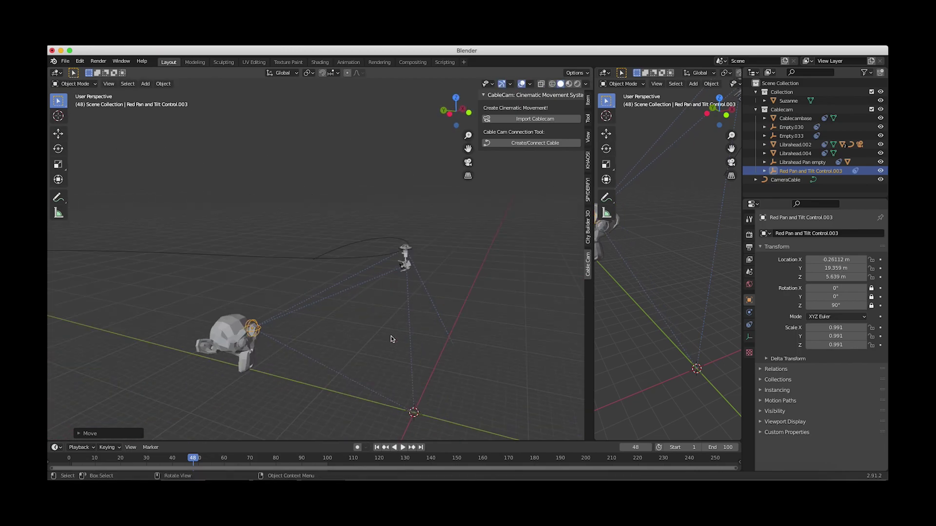
key(g)
click(394, 342)
Switch the second viewport to the camera view and widen it.
click(657, 84)
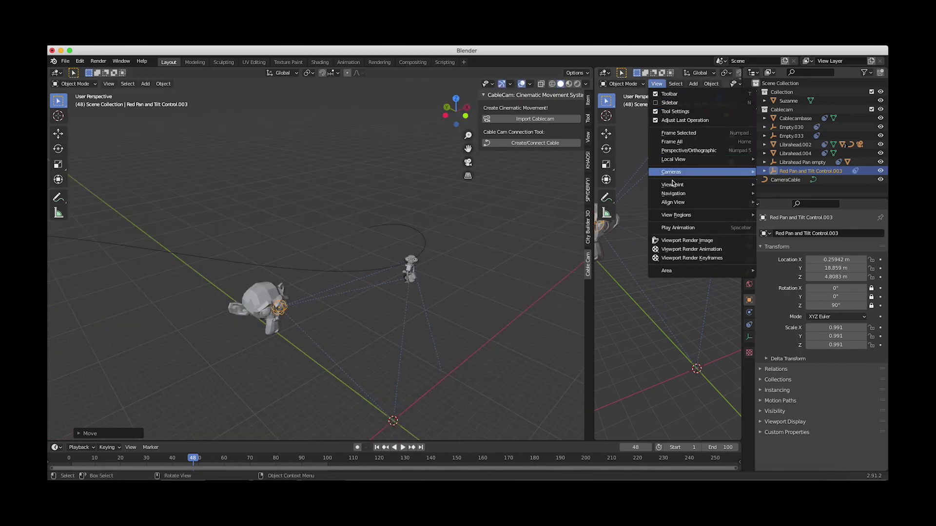
mouse_move(682, 186)
click(785, 188)
drag(590, 215, 511, 216)
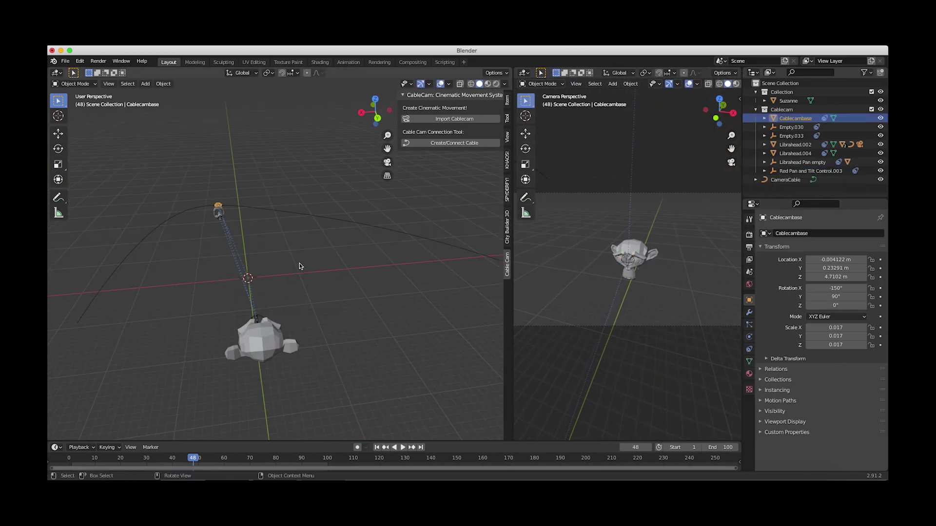
Move Cablecambase to the cable's starting end, about X 17.34 m, Z -1.02 m, and insert a Location keyframe at frame 1.
middle_drag(293, 273, 312, 253)
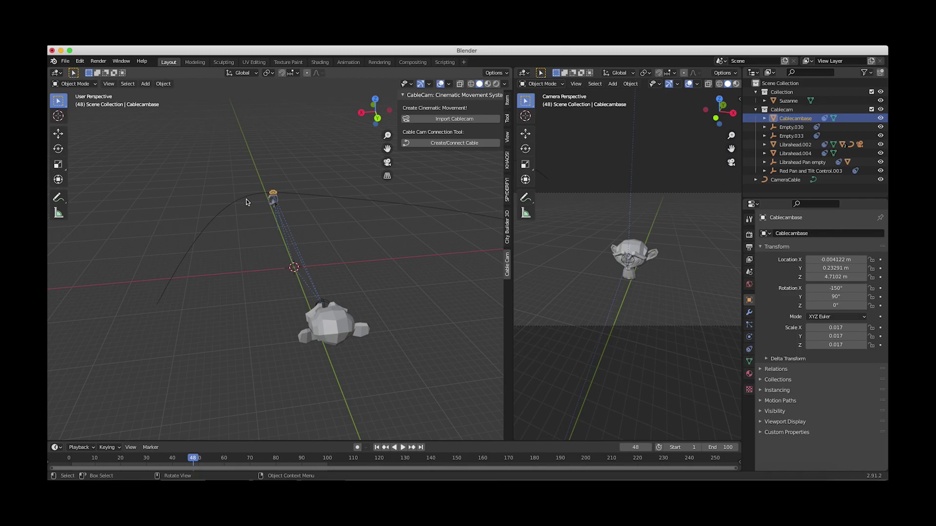
key(g)
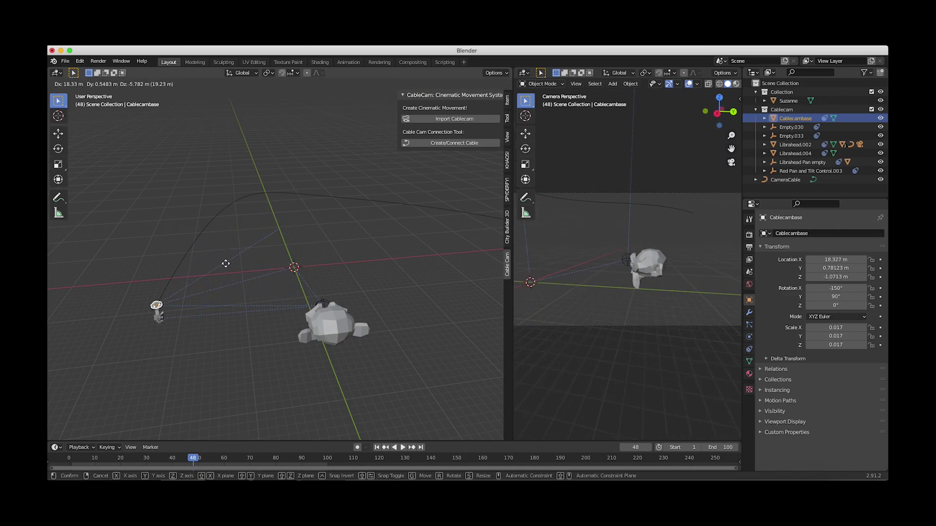
click(231, 264)
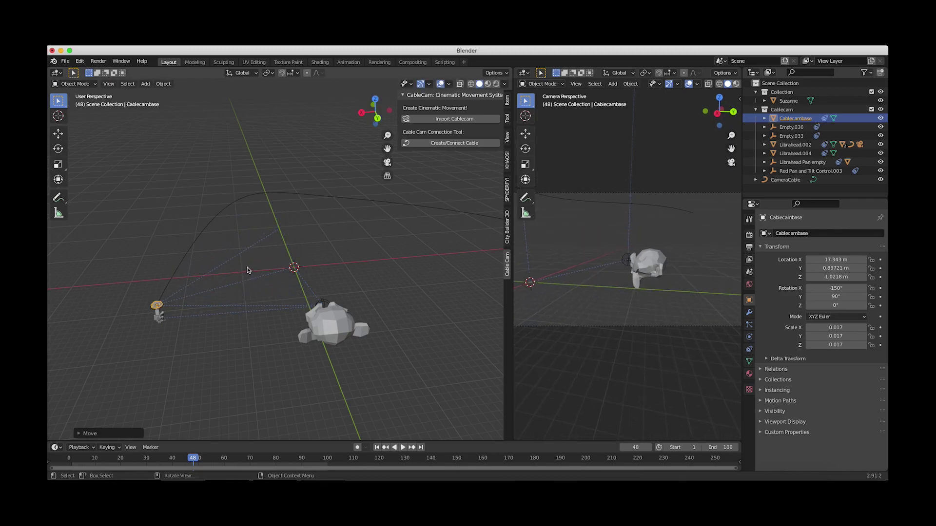
key(shift+Left)
key(i)
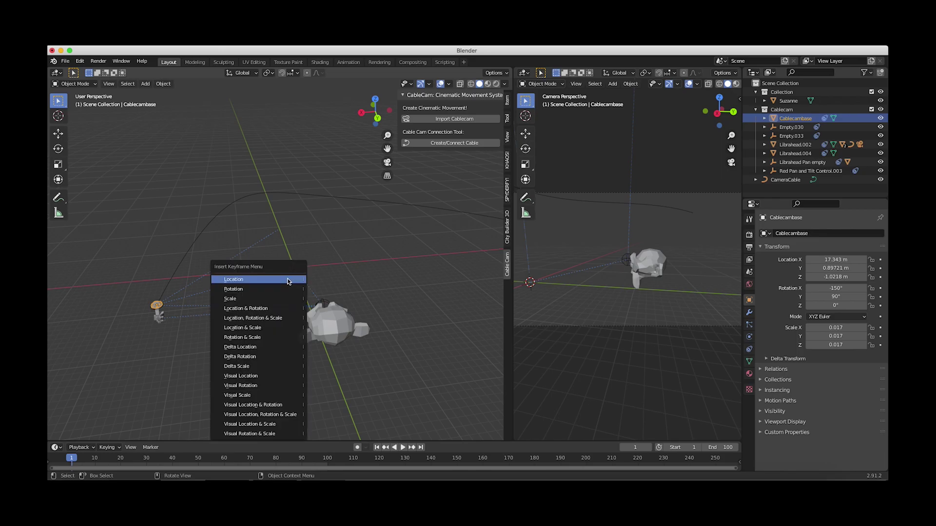
click(287, 281)
At frame 100, move Cablecambase to the cable's far end, about X -30.54, Y -14.04, Z -3.54 m, and insert a Location keyframe.
scroll(288, 281, right, 10)
ctrl+scroll(288, 281, down, 5)
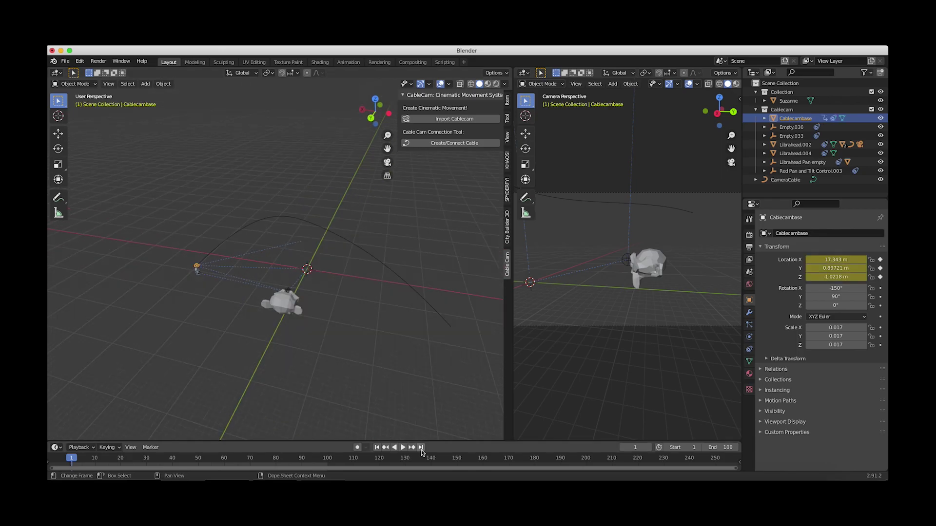
key(g)
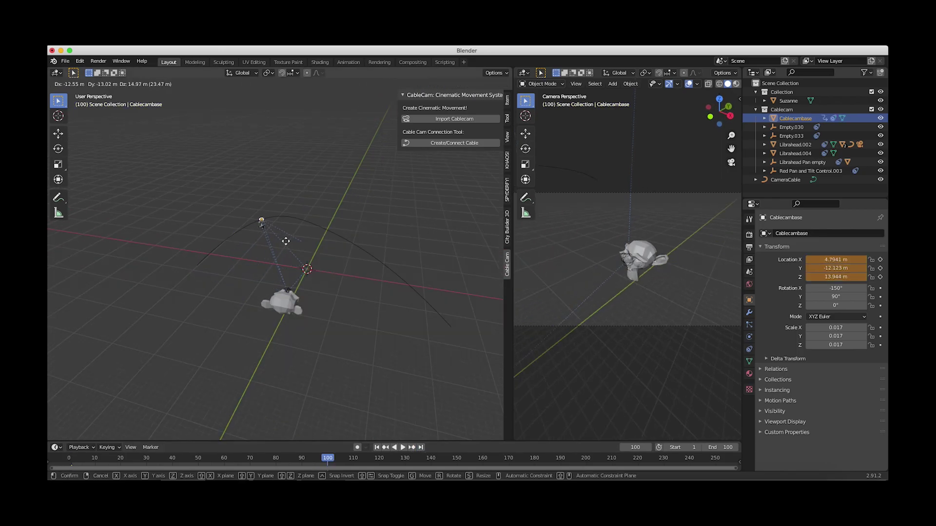
click(426, 337)
key(i)
click(302, 274)
Select Red Camera.005 inside the rig head and set its focal length to 35 mm.
middle_drag(358, 291, 358, 288)
key(KP_Decimal)
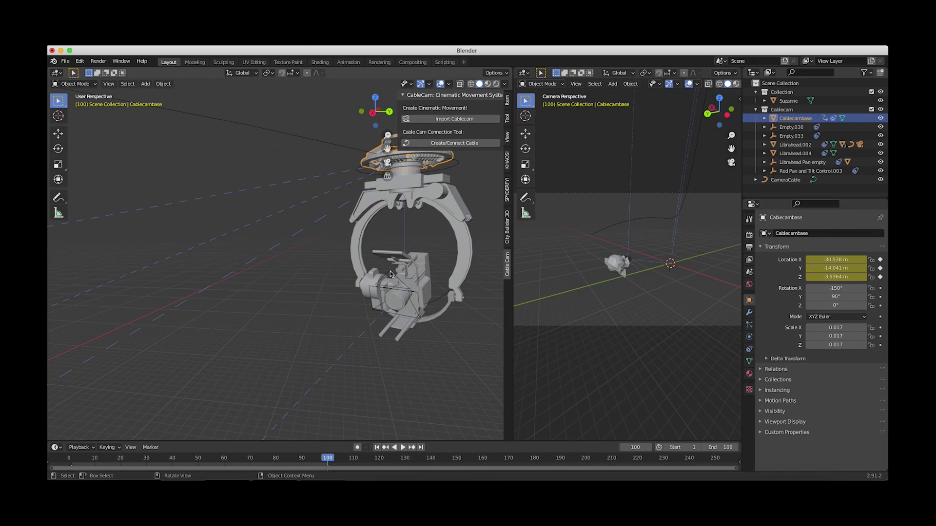
click(389, 274)
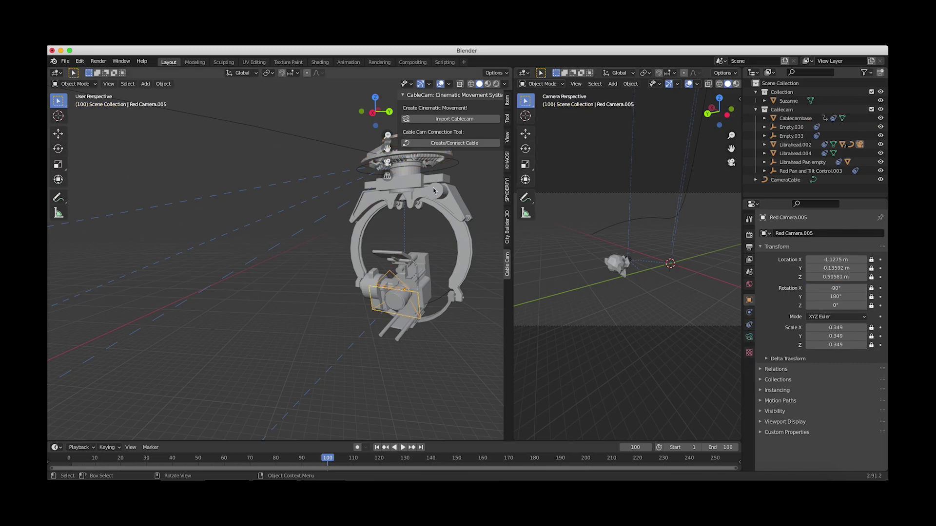
click(750, 337)
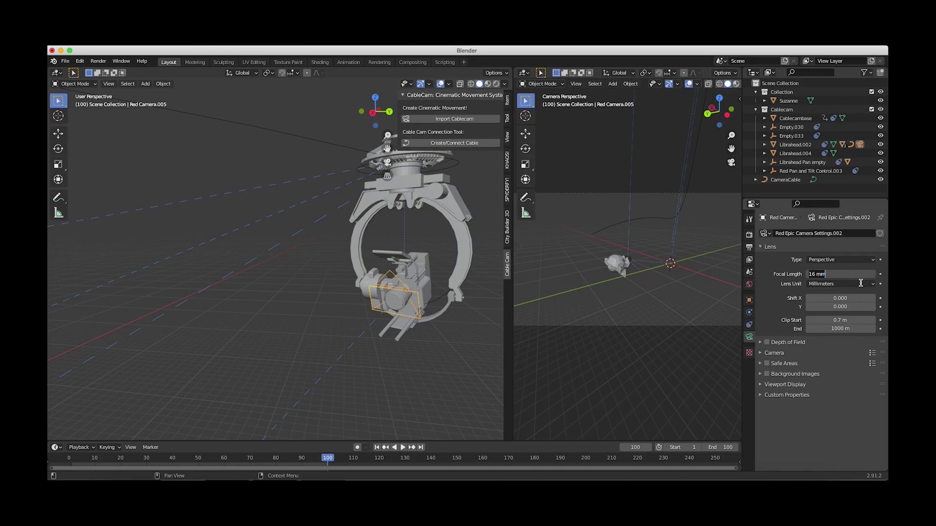
text(35)
key(Return)
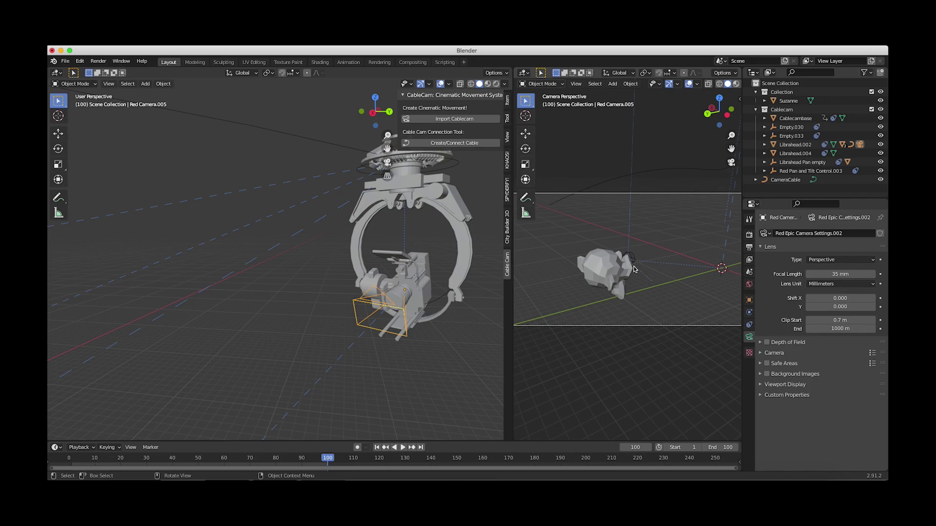
scroll(634, 269, down, 1)
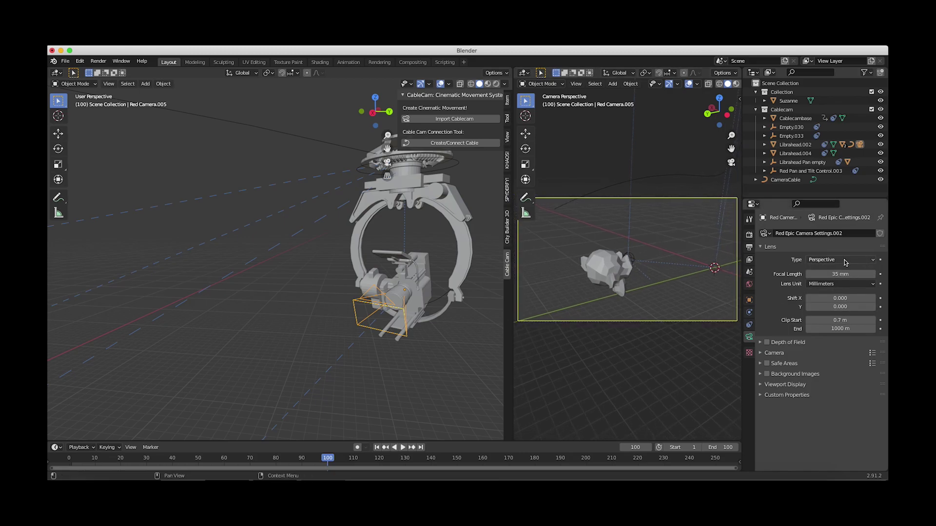
Return to frame 1 and play the cable camera animation, checking the rig's travel and the camera view.
scroll(338, 289, down, 12)
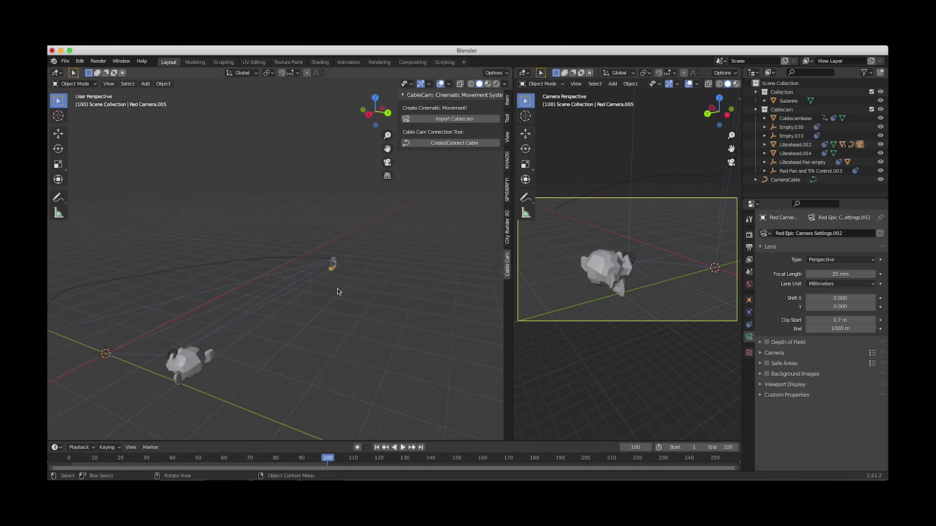
shift+scroll(337, 289, left, 5)
click(377, 447)
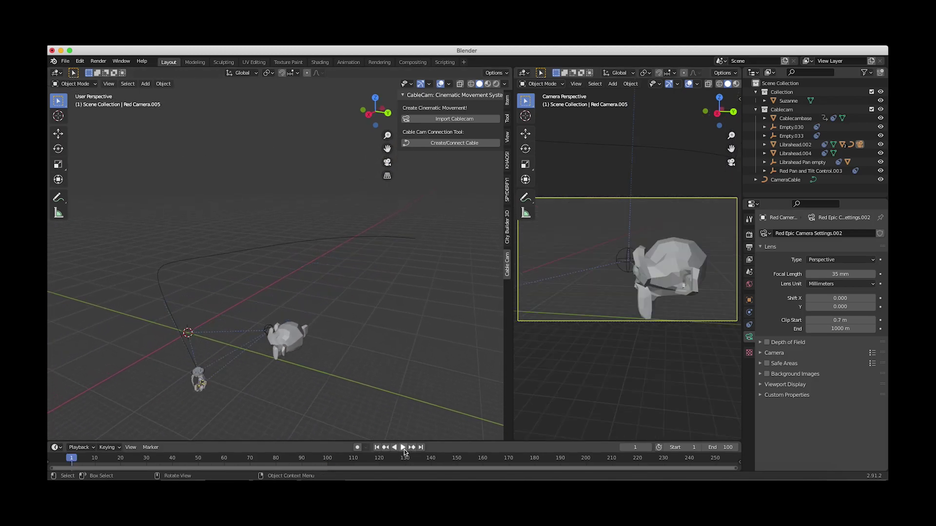
click(404, 449)
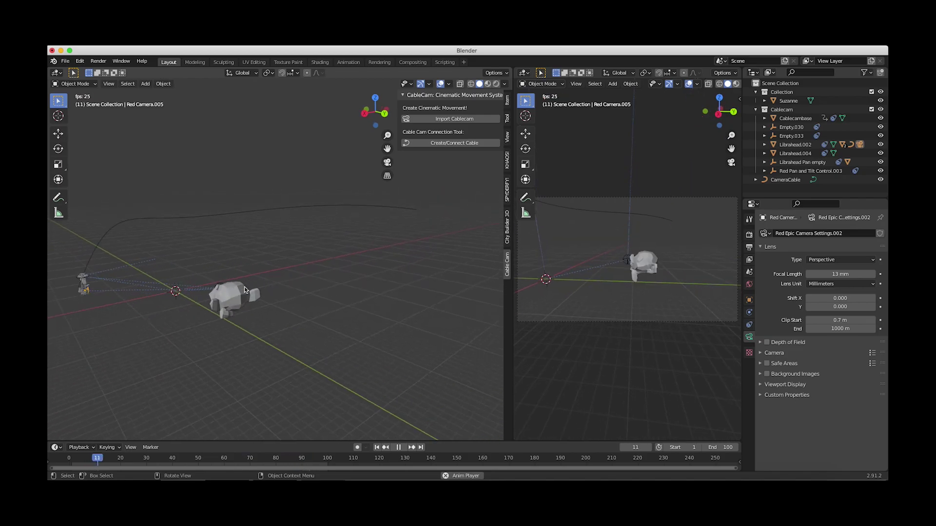
scroll(244, 287, right, 10)
scroll(244, 287, left, 10)
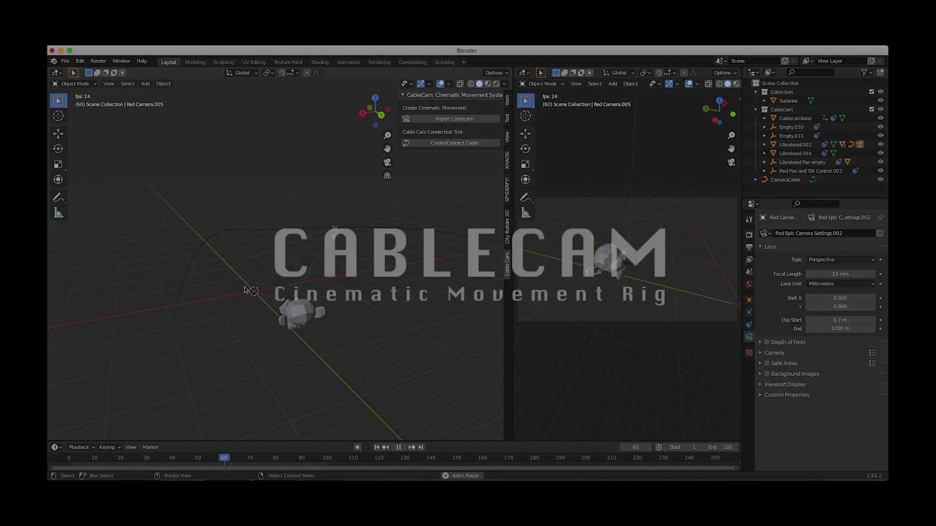